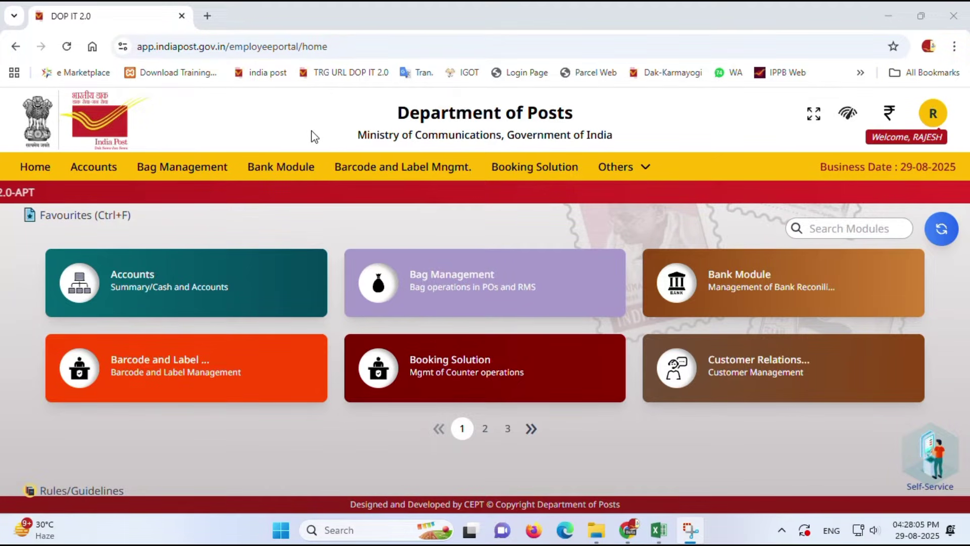
Step: Go to Treasury > Cash/Cheques > Customer old bills and expand the Customer ID list
{"action": "left_click", "coordinate": [617, 169]}
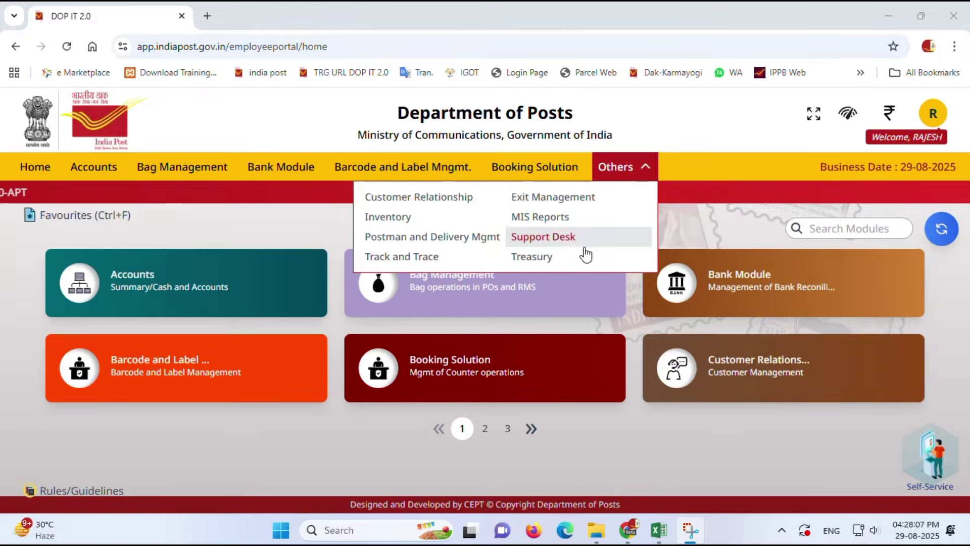
{"action": "left_click", "coordinate": [533, 258]}
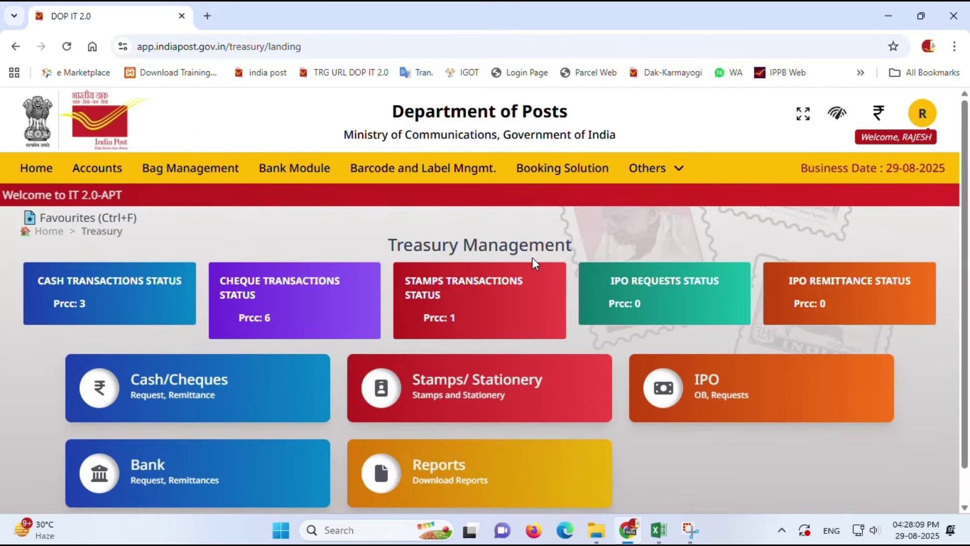
{"action": "scroll", "coordinate": [537, 265], "scroll_direction": "down", "scroll_amount": 1}
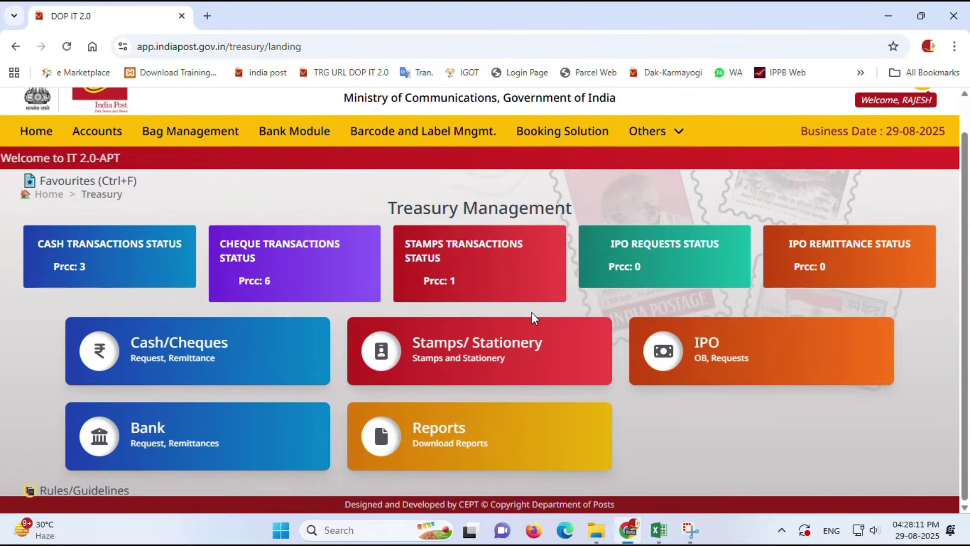
{"action": "left_click", "coordinate": [187, 348]}
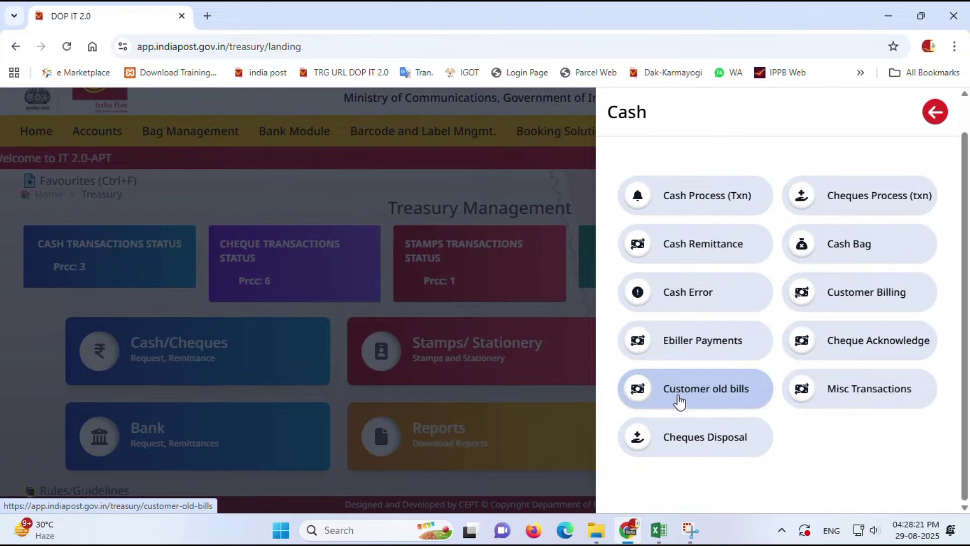
{"action": "left_click", "coordinate": [697, 391]}
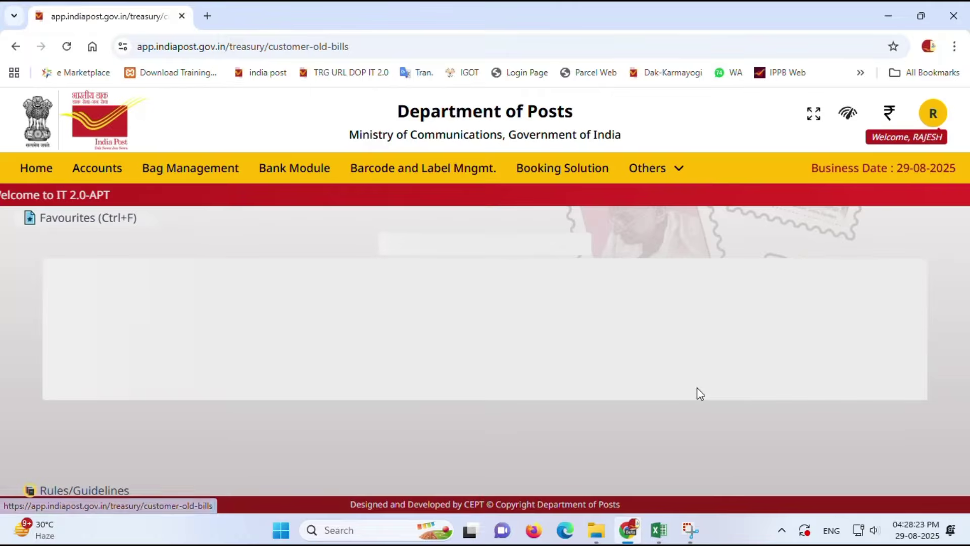
{"action": "left_click", "coordinate": [268, 364]}
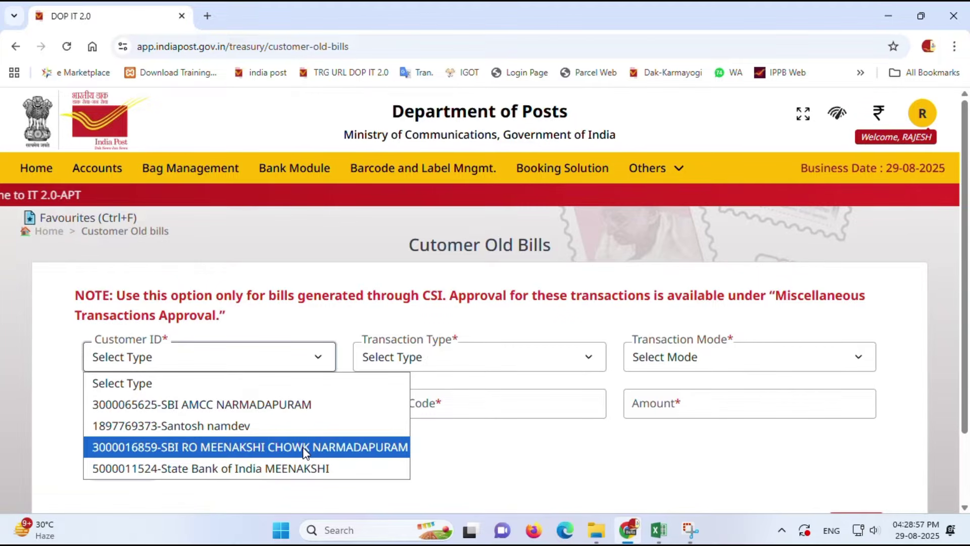
Step: Pick customer SBI RO Meenakshi Chowk with transaction type Receipt, then return to the Treasury landing page
{"action": "left_click", "coordinate": [302, 447]}
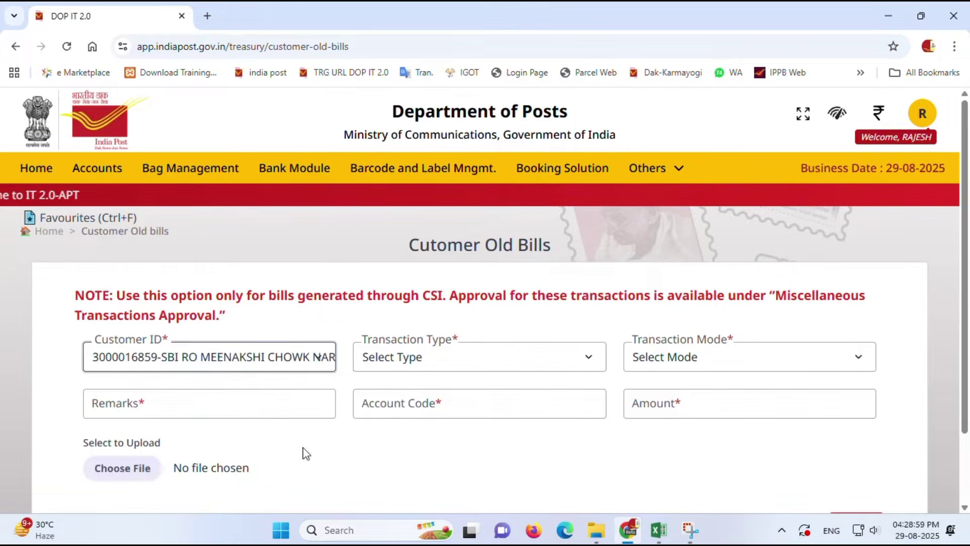
{"action": "left_click", "coordinate": [444, 362]}
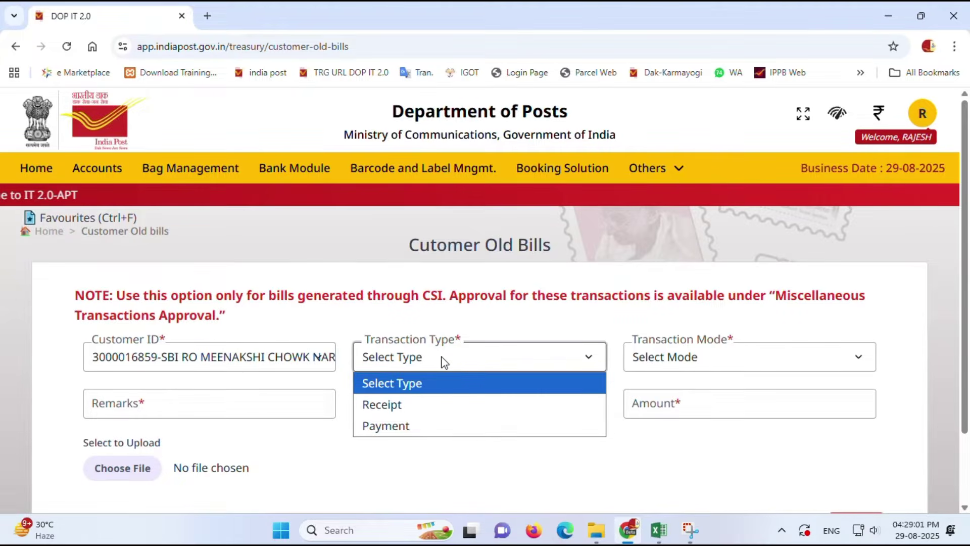
{"action": "left_click", "coordinate": [409, 411]}
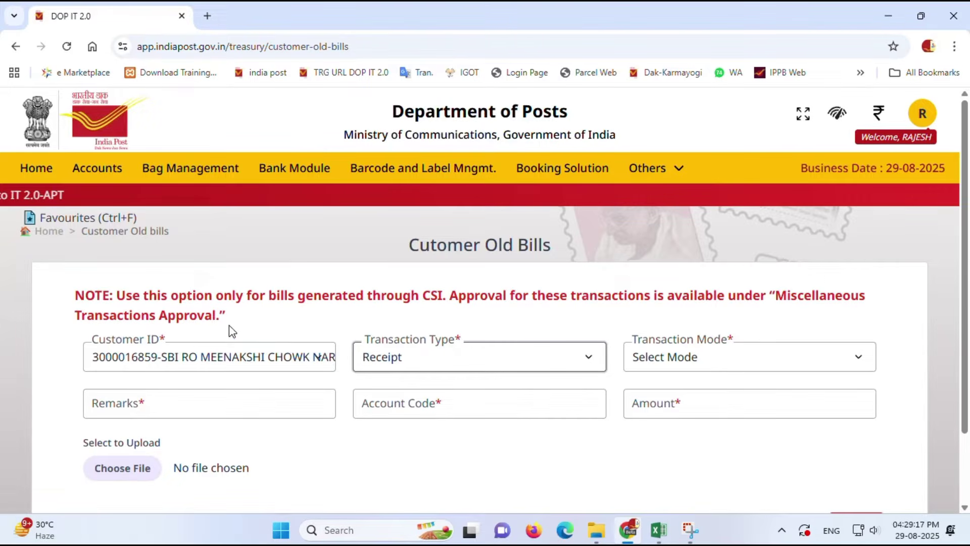
{"action": "left_click", "coordinate": [45, 234]}
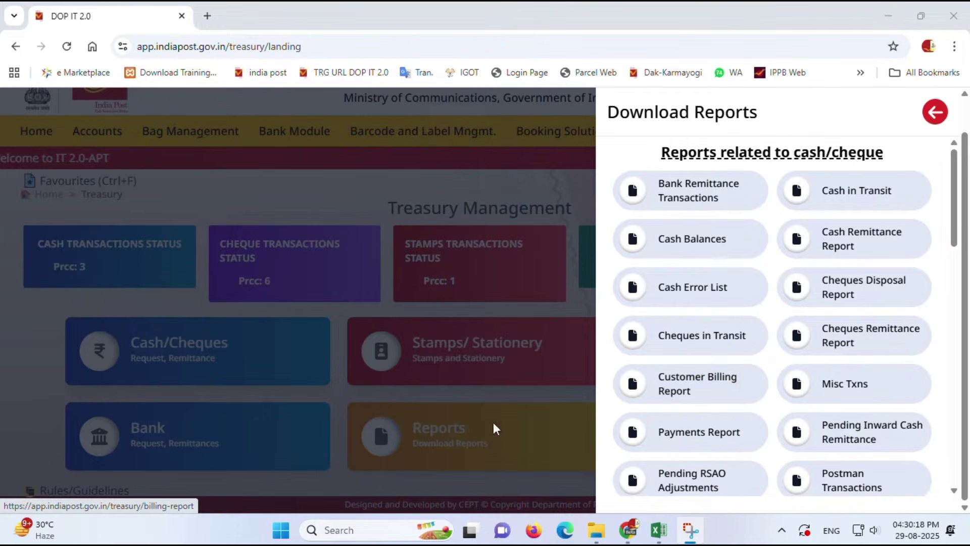
Step: Generate the Customer Billing Report for 1 June 2025 to 31 August 2025
{"action": "left_click", "coordinate": [436, 448]}
{"action": "left_click", "coordinate": [436, 447]}
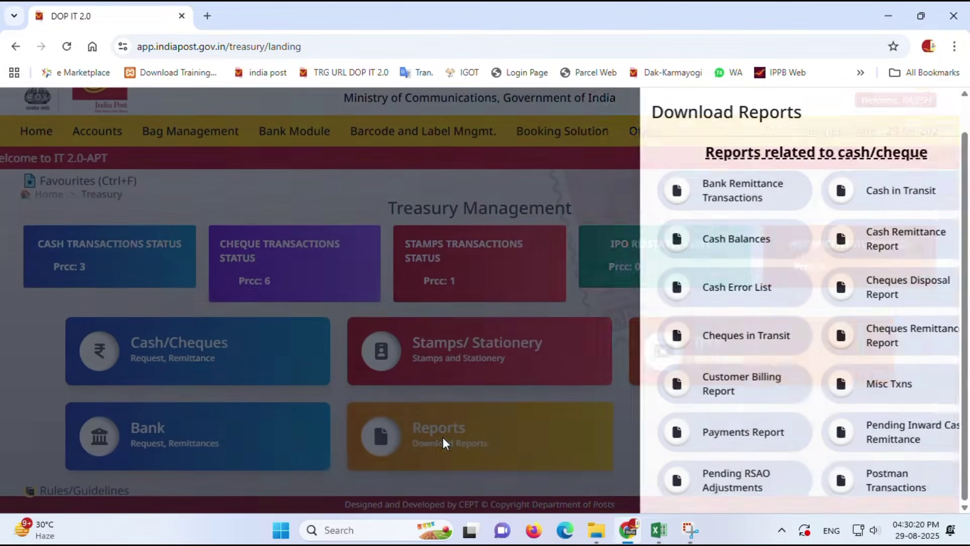
{"action": "left_click", "coordinate": [691, 382]}
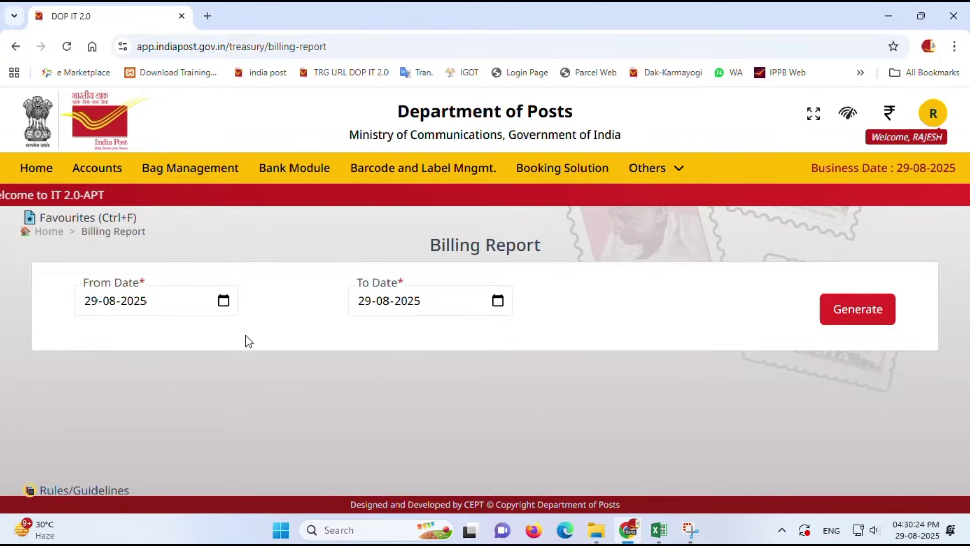
{"action": "left_click", "coordinate": [223, 301]}
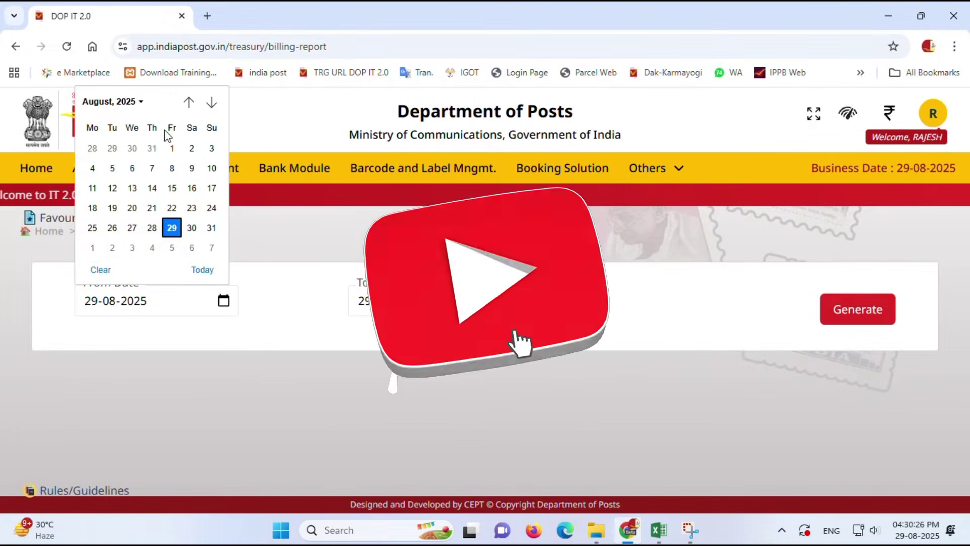
{"action": "left_click", "coordinate": [189, 103]}
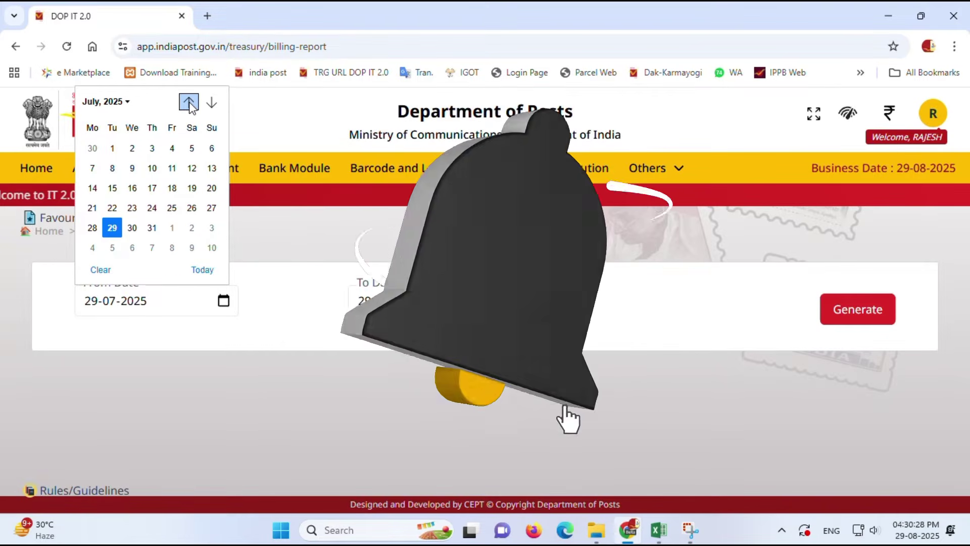
{"action": "left_click", "coordinate": [189, 102]}
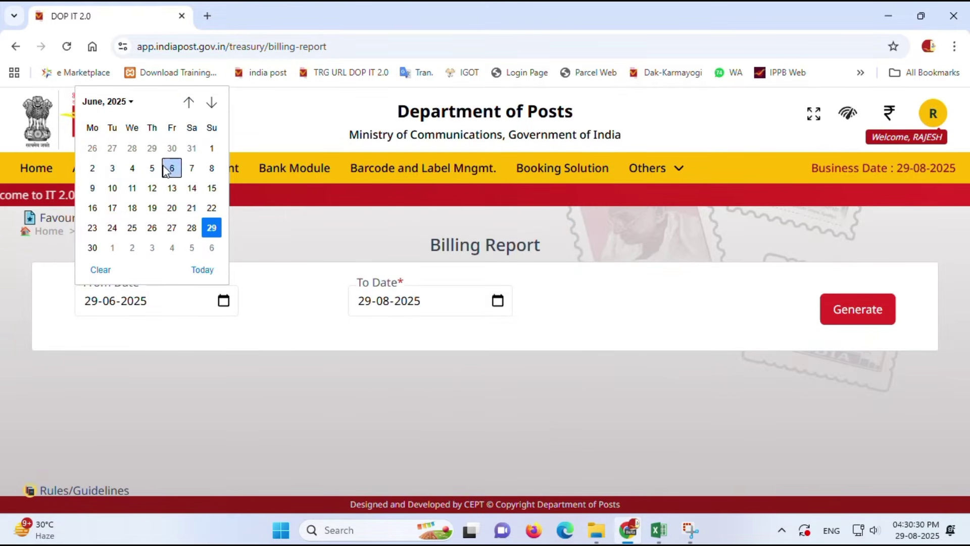
{"action": "left_click", "coordinate": [212, 148]}
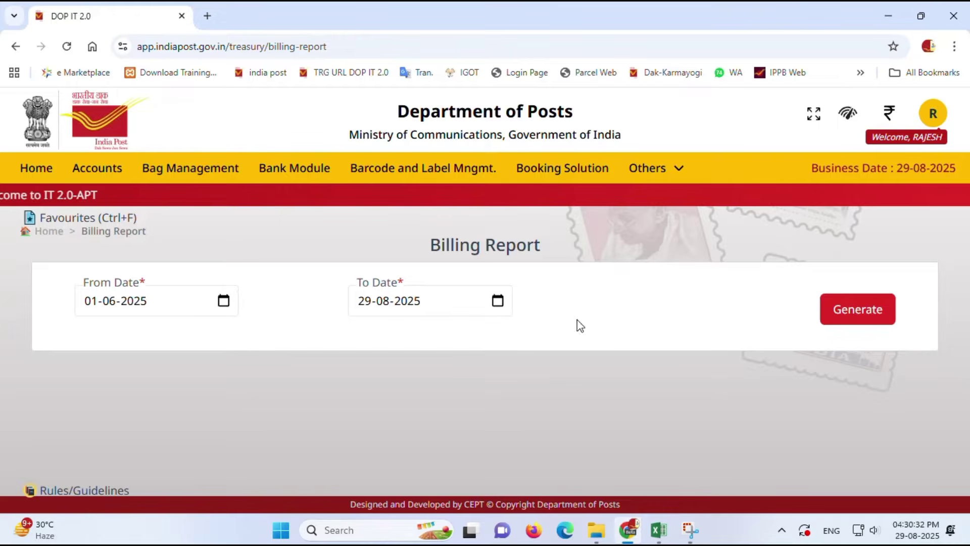
{"action": "left_click", "coordinate": [498, 301]}
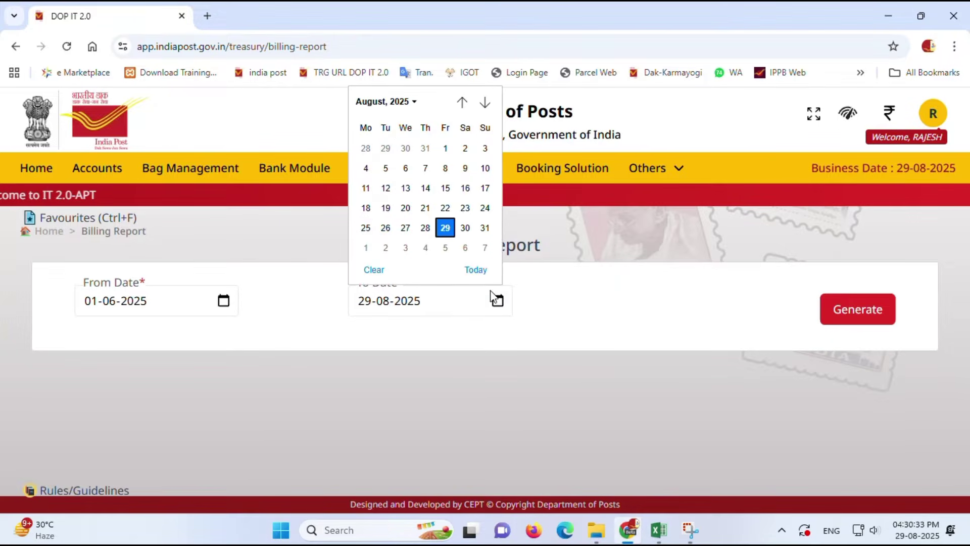
{"action": "left_click", "coordinate": [485, 227]}
{"action": "left_click", "coordinate": [835, 310]}
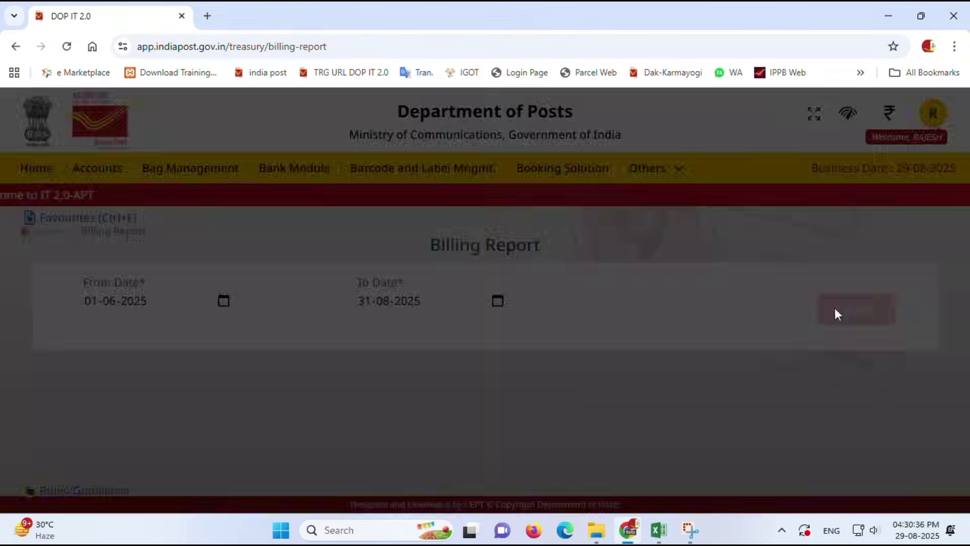
Step: Reset the report period to run from 01-07-2025 to 31-07-2025
{"action": "left_click", "coordinate": [224, 304]}
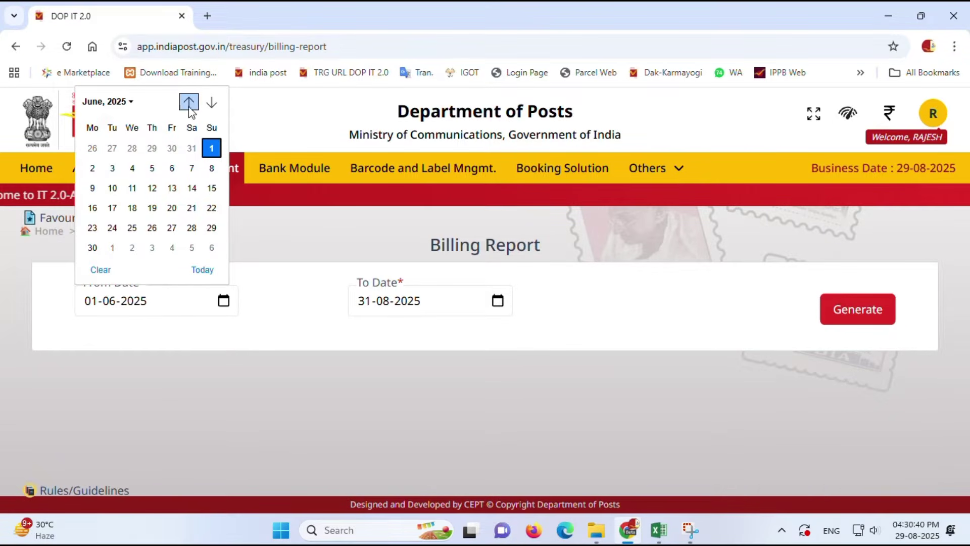
{"action": "left_click", "coordinate": [212, 102]}
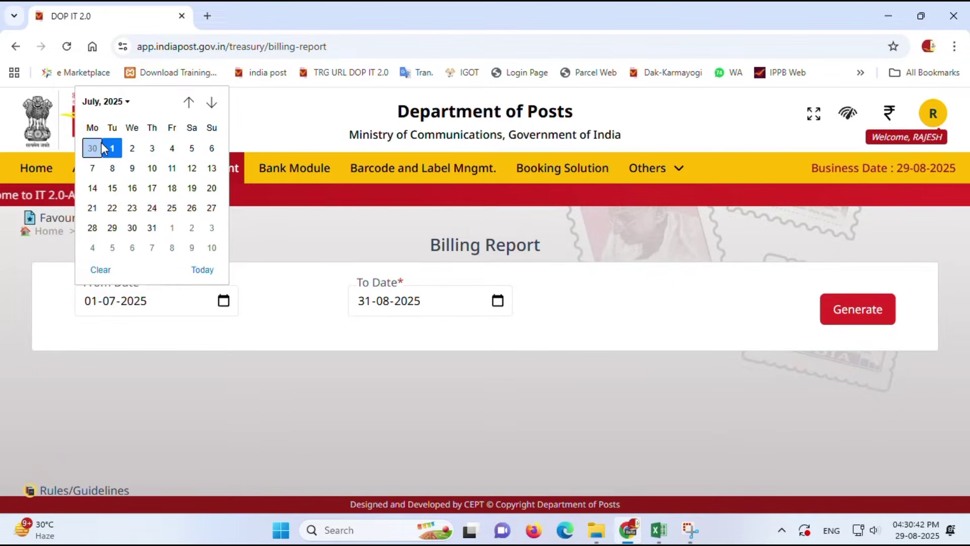
{"action": "left_click", "coordinate": [113, 149]}
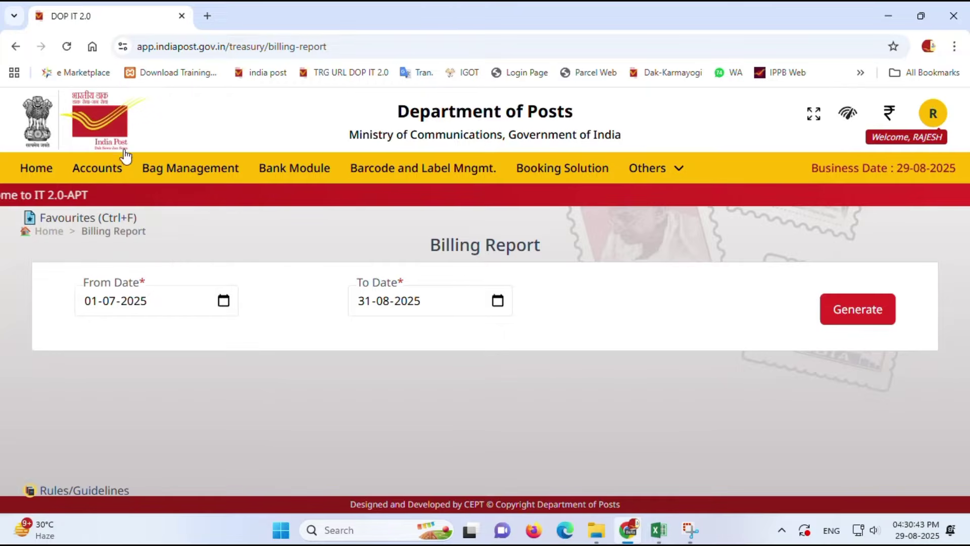
{"action": "left_click", "coordinate": [499, 301]}
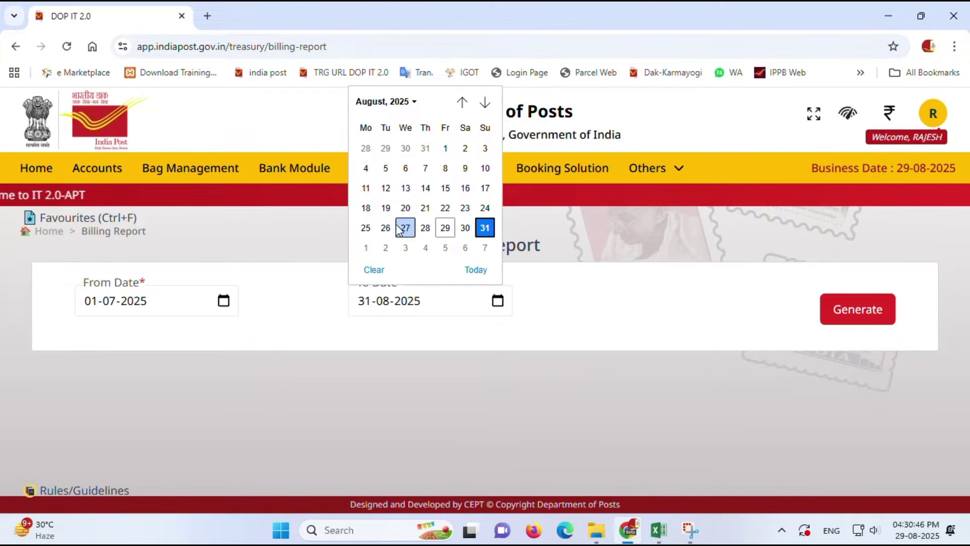
{"action": "left_click", "coordinate": [445, 210]}
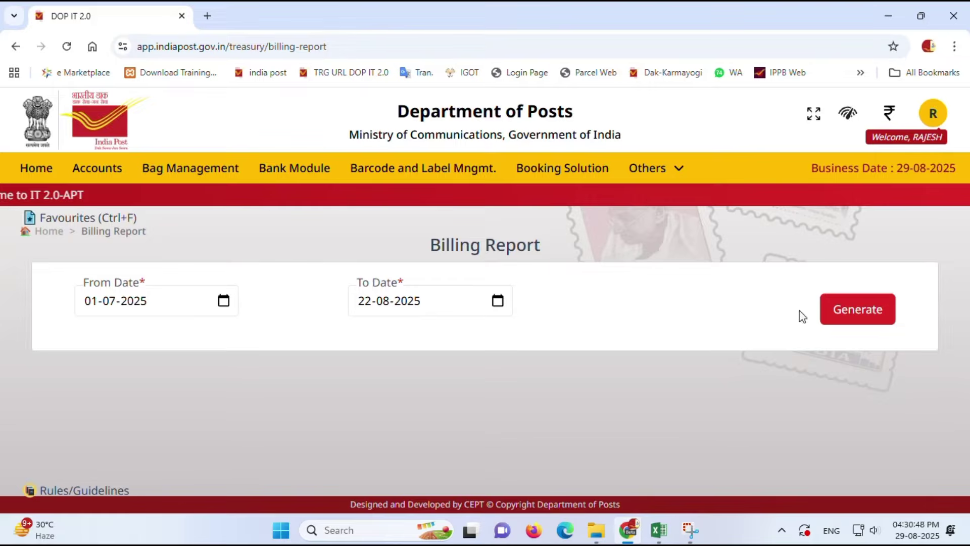
{"action": "left_click", "coordinate": [499, 302]}
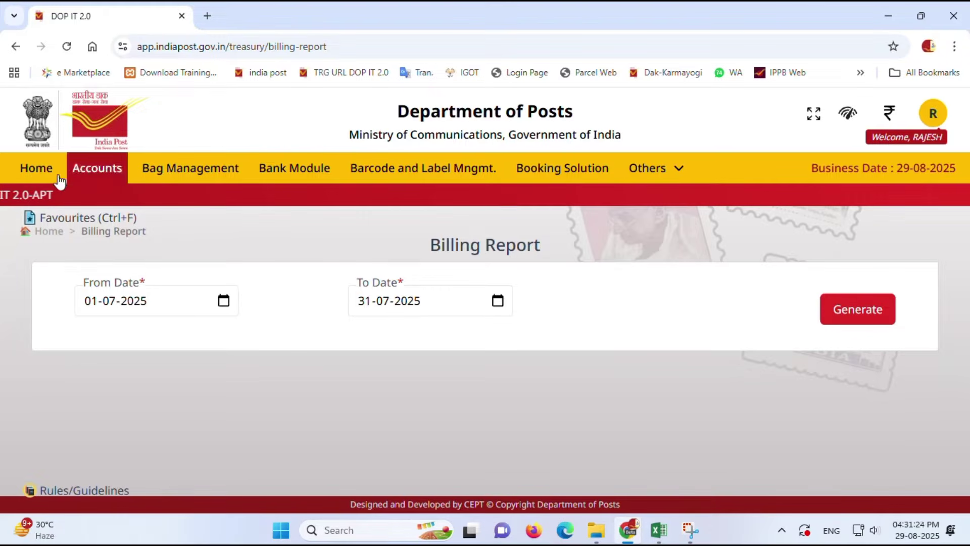
Step: Return home and reopen Treasury's Customer Old Bills form with the Customer ID list expanded
{"action": "left_click", "coordinate": [34, 172]}
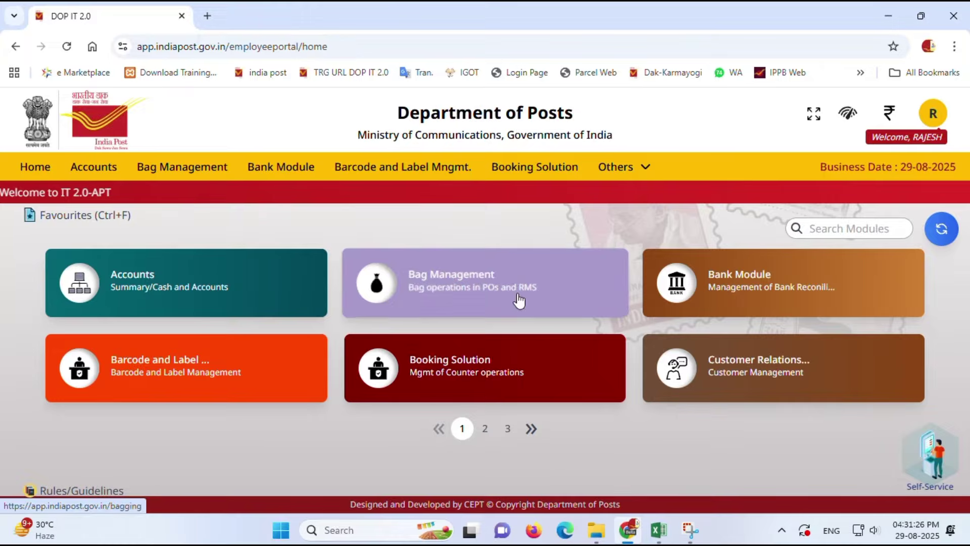
{"action": "left_click", "coordinate": [616, 169]}
{"action": "mouse_move", "coordinate": [620, 171]}
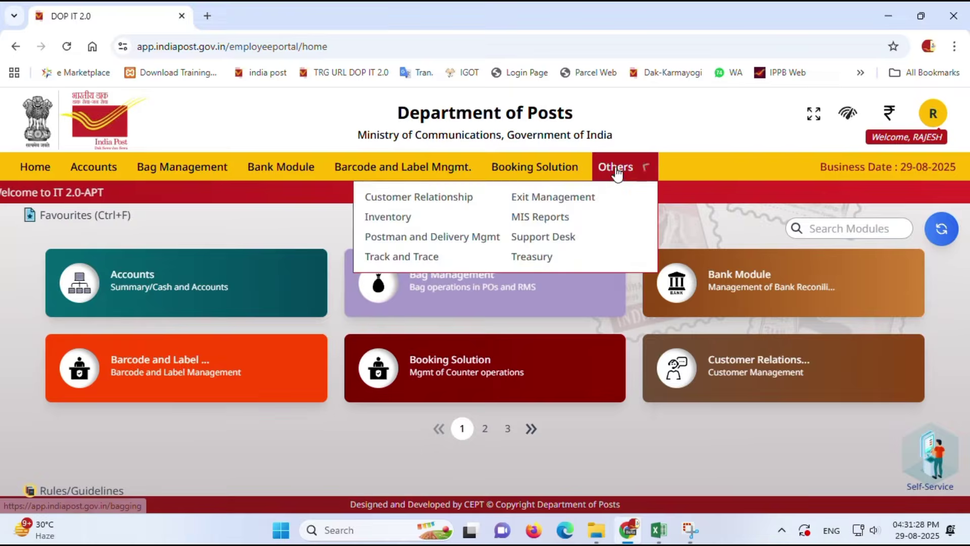
{"action": "left_click", "coordinate": [534, 257]}
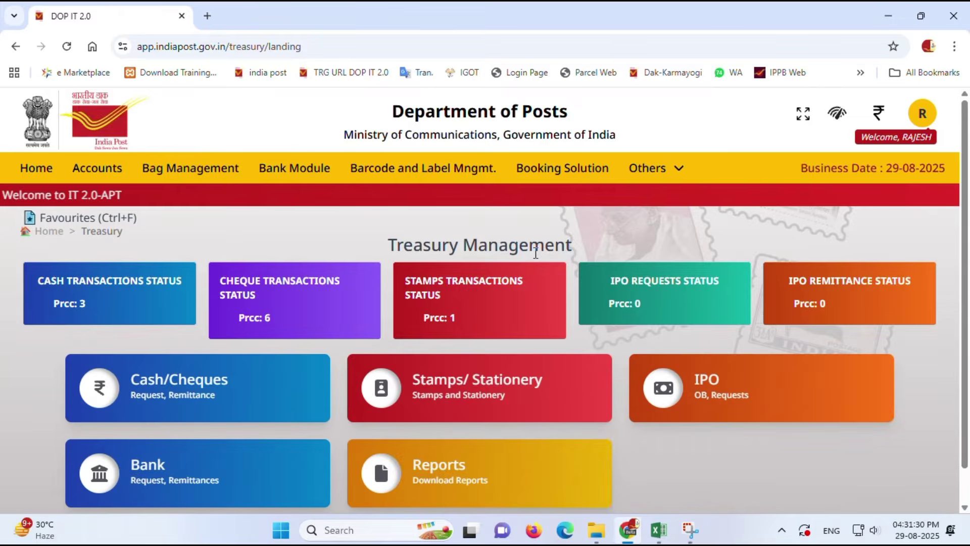
{"action": "scroll", "coordinate": [455, 328], "scroll_direction": "down", "scroll_amount": 1}
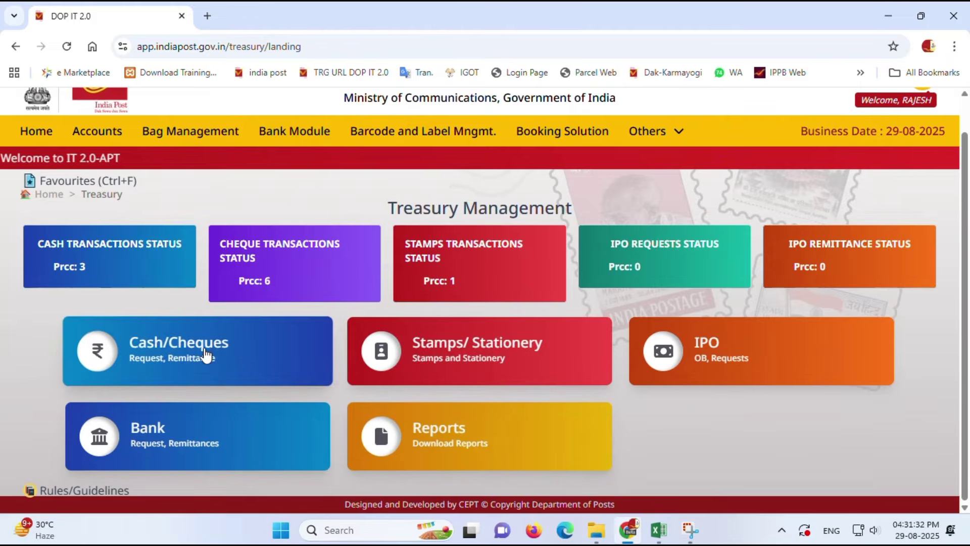
{"action": "left_click", "coordinate": [186, 341]}
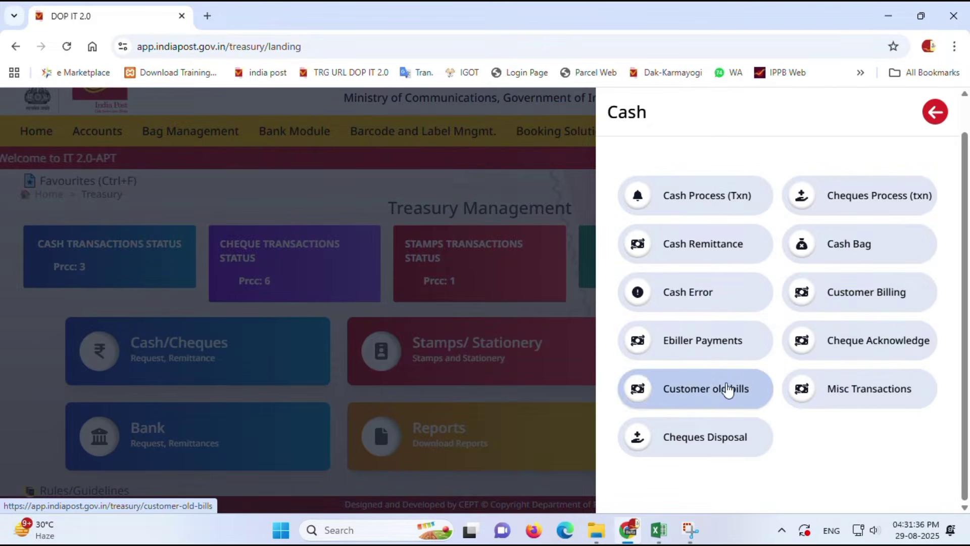
{"action": "left_click", "coordinate": [712, 395]}
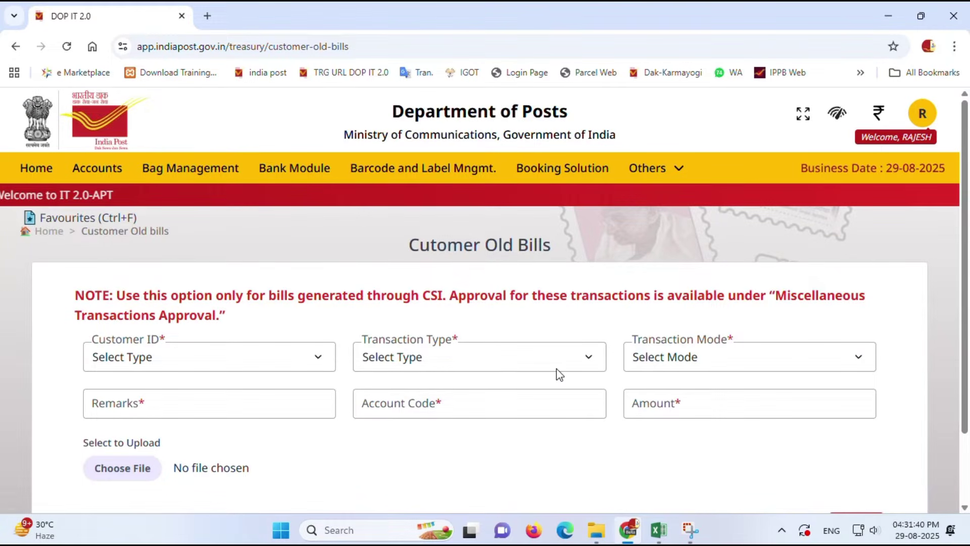
{"action": "left_click", "coordinate": [306, 363]}
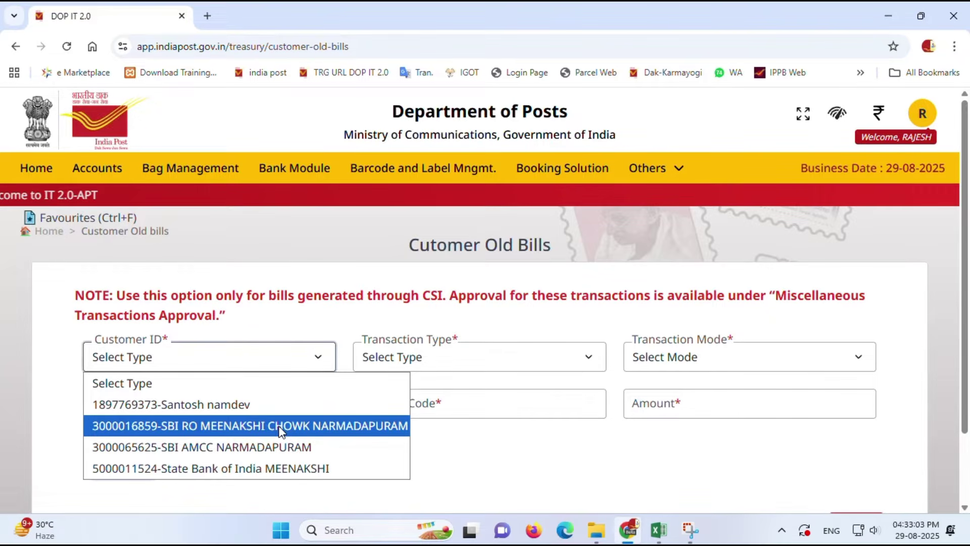
Step: Select customer SBI RO Meenakshi Chowk, transaction type Receipt and mode Cheque
{"action": "left_click", "coordinate": [281, 427]}
{"action": "left_click", "coordinate": [453, 356]}
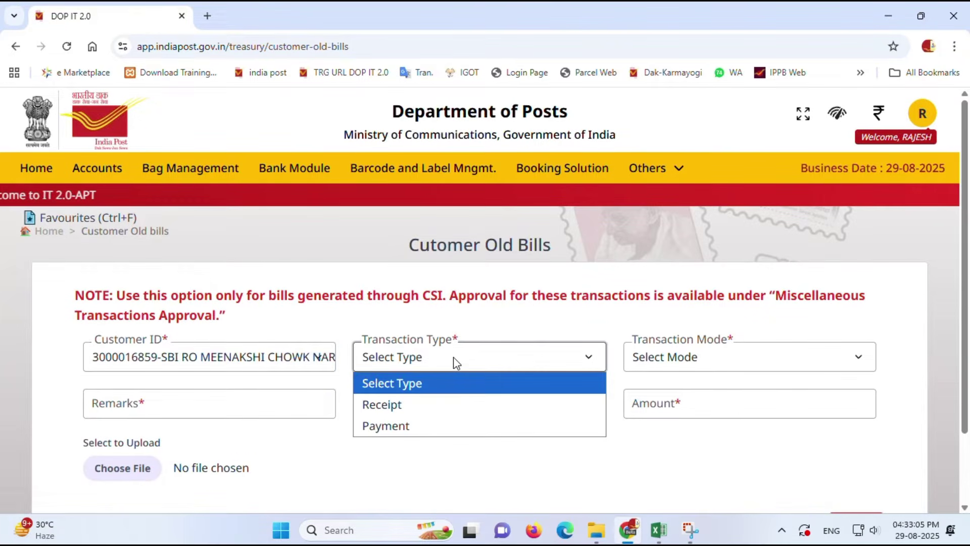
{"action": "left_click", "coordinate": [448, 409]}
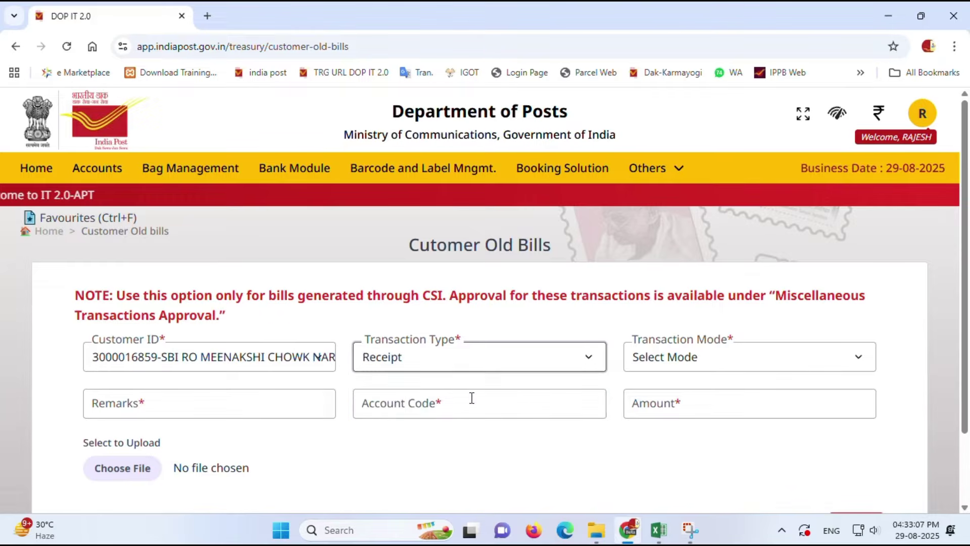
{"action": "left_click", "coordinate": [675, 359]}
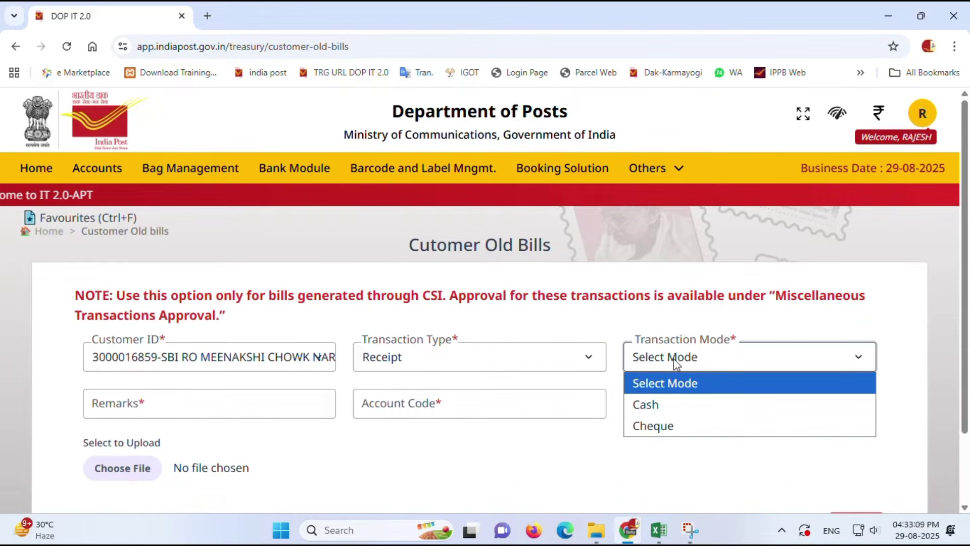
{"action": "left_click", "coordinate": [682, 431]}
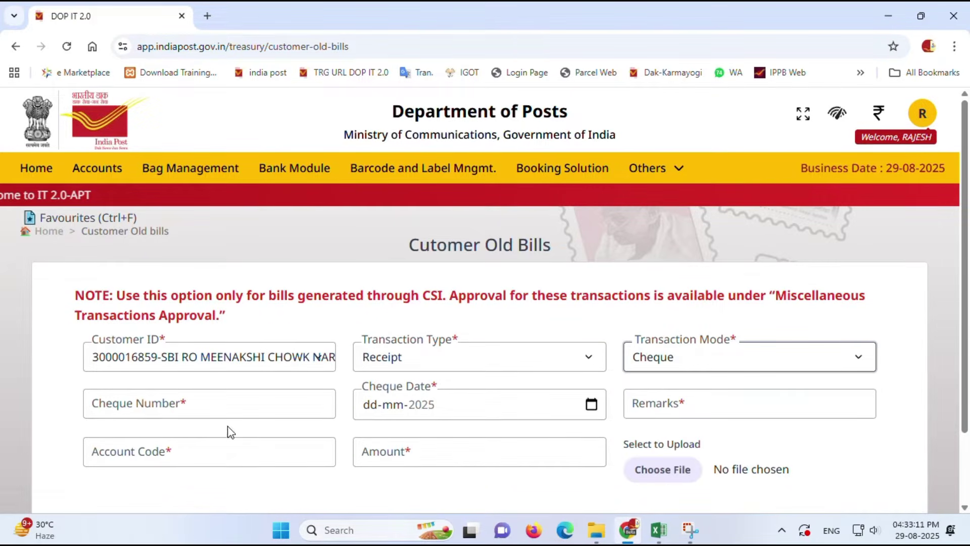
Step: Enter cheque number 128528 and cheque date 16-07-2025
{"action": "left_click", "coordinate": [232, 403]}
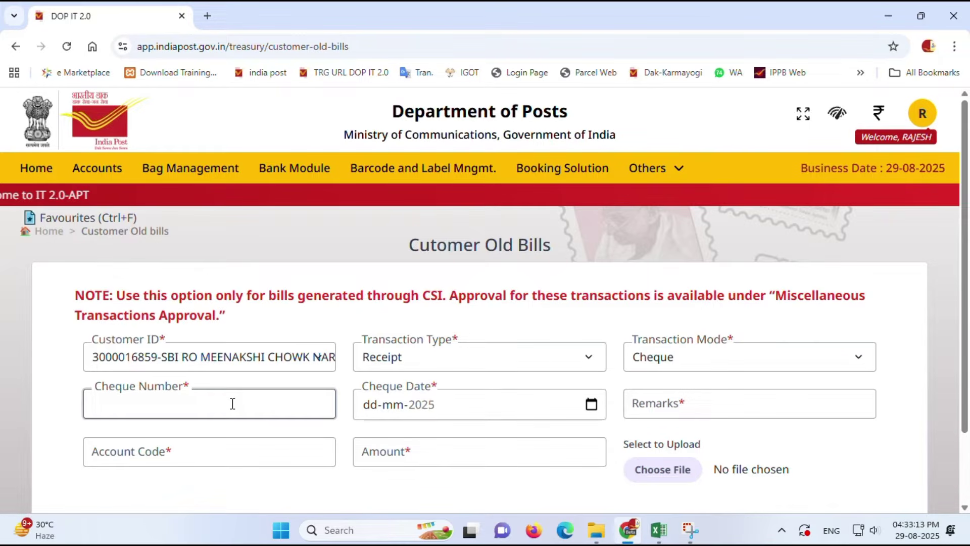
{"action": "scroll", "coordinate": [232, 403], "scroll_direction": "down", "scroll_amount": 2}
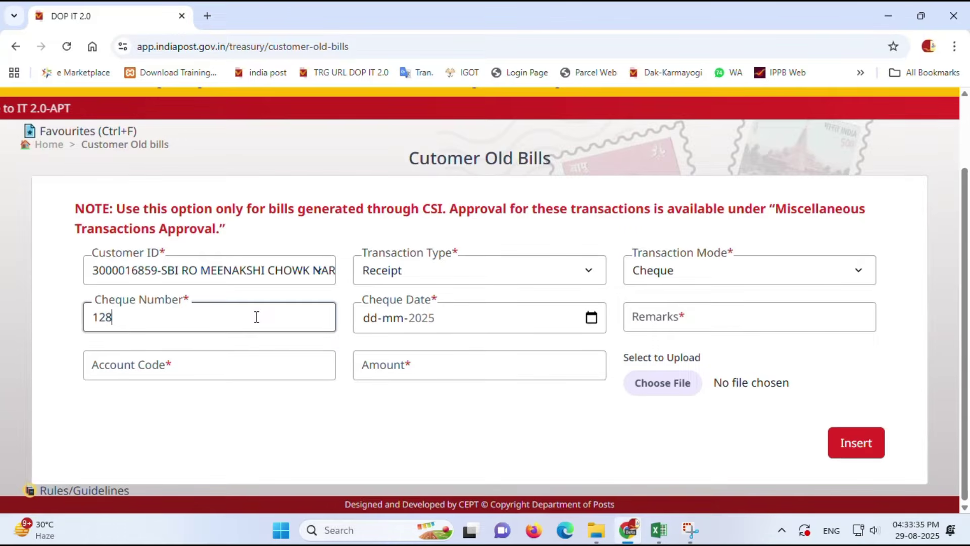
{"action": "type", "text": "528"}
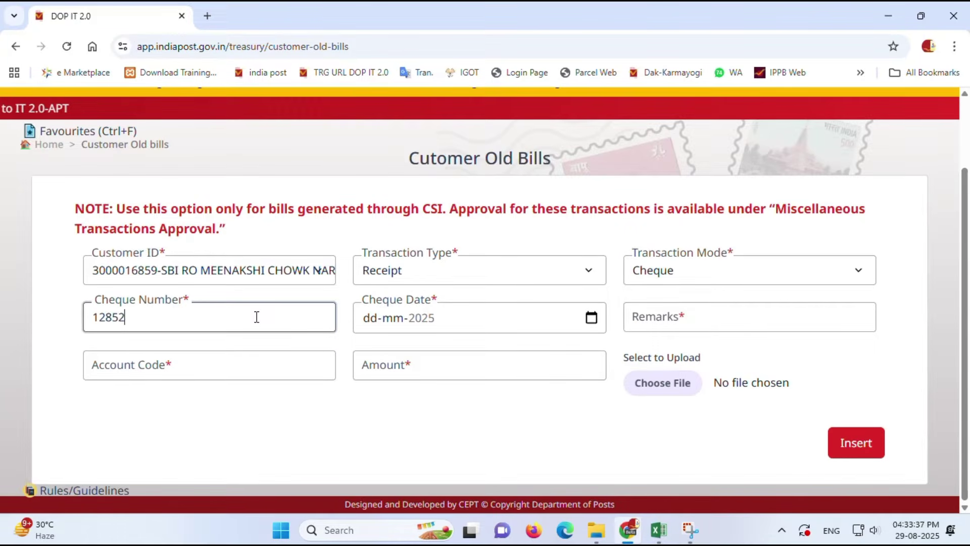
{"action": "left_click", "coordinate": [383, 320]}
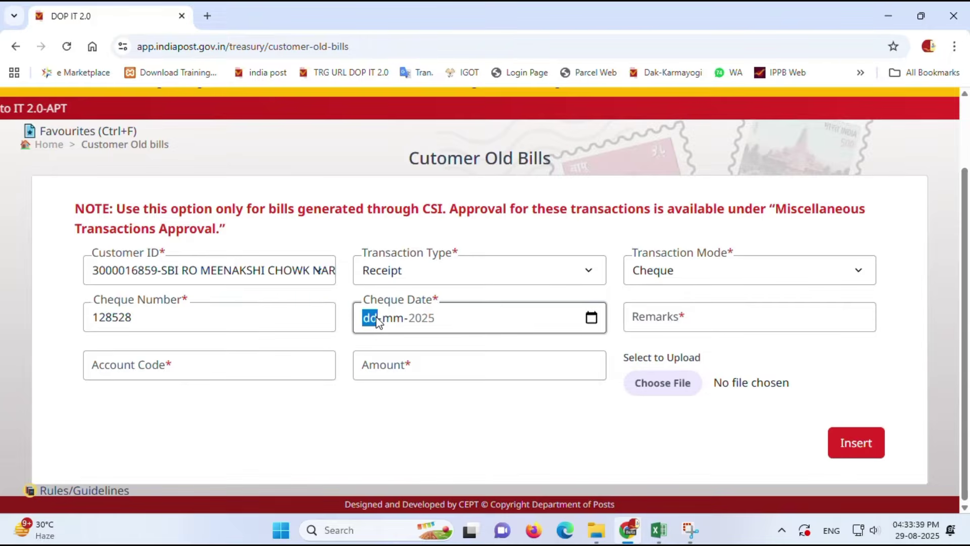
{"action": "type", "text": "16-"}
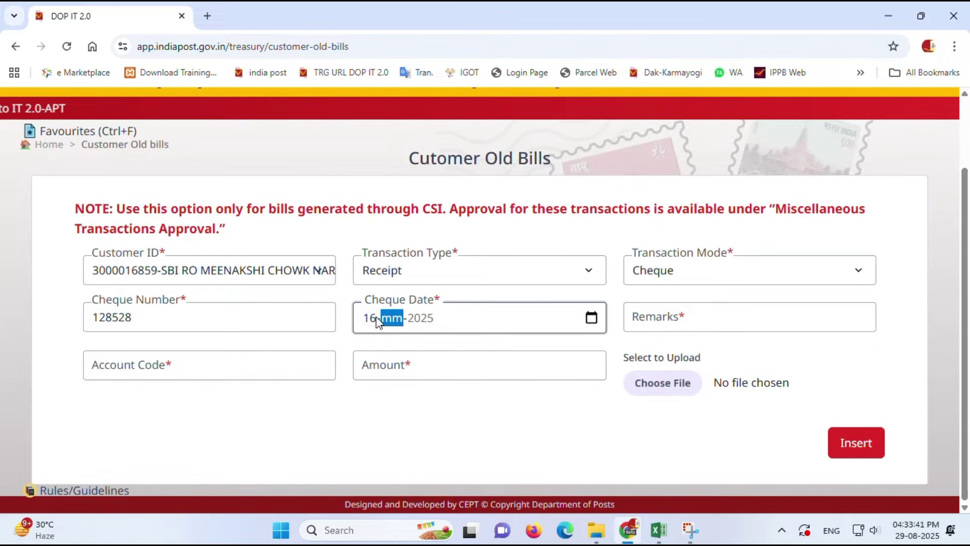
{"action": "type", "text": "07"}
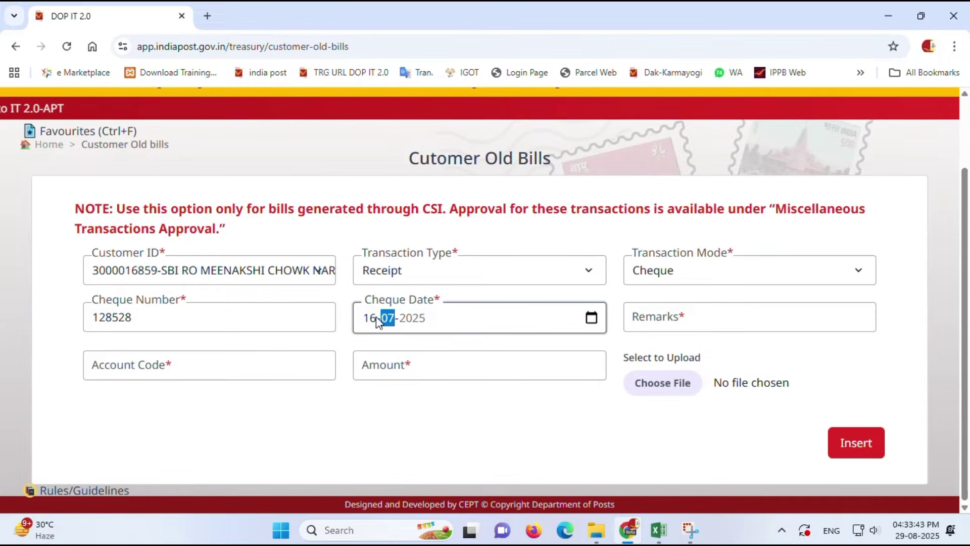
{"action": "key", "text": "Tab"}
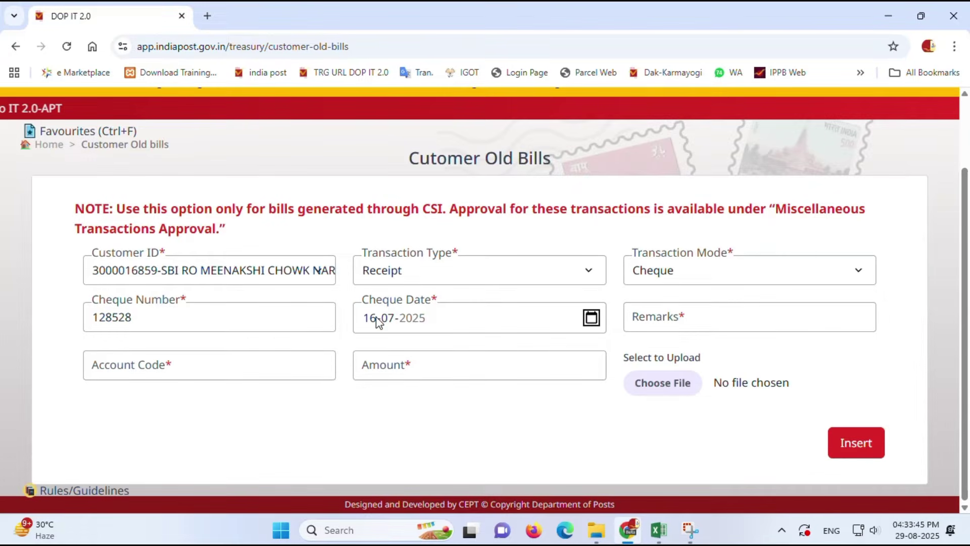
{"action": "left_click", "coordinate": [414, 322]}
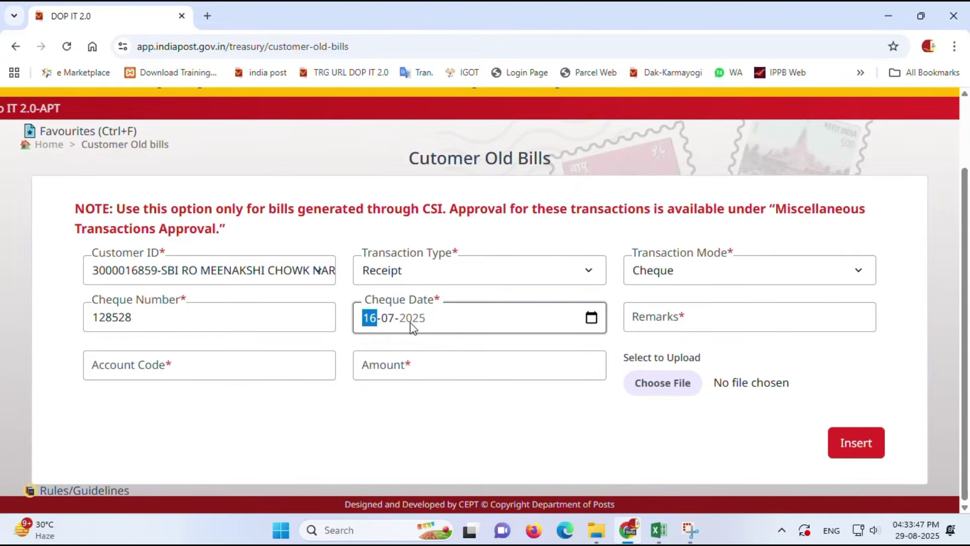
{"action": "left_click", "coordinate": [666, 322]}
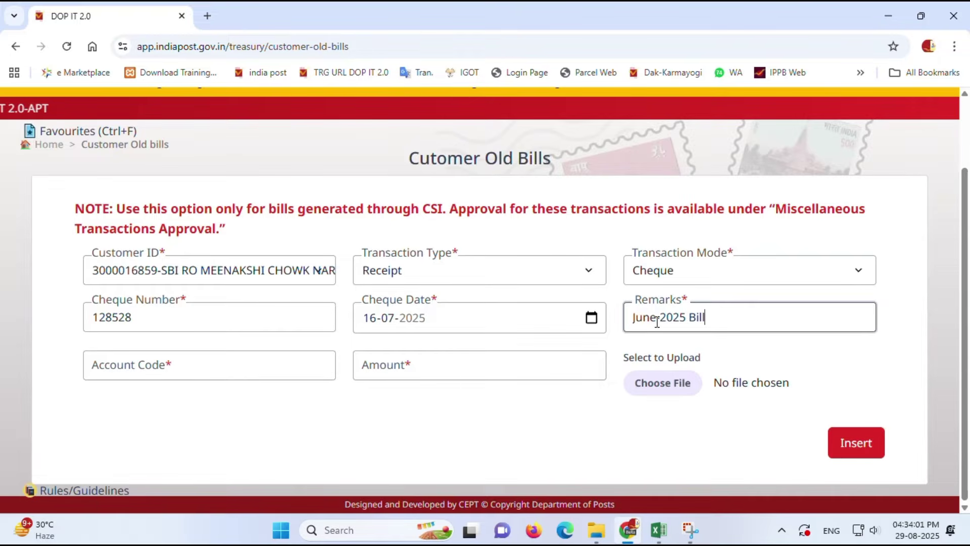
{"action": "type", "text": "BNPL Bill"}
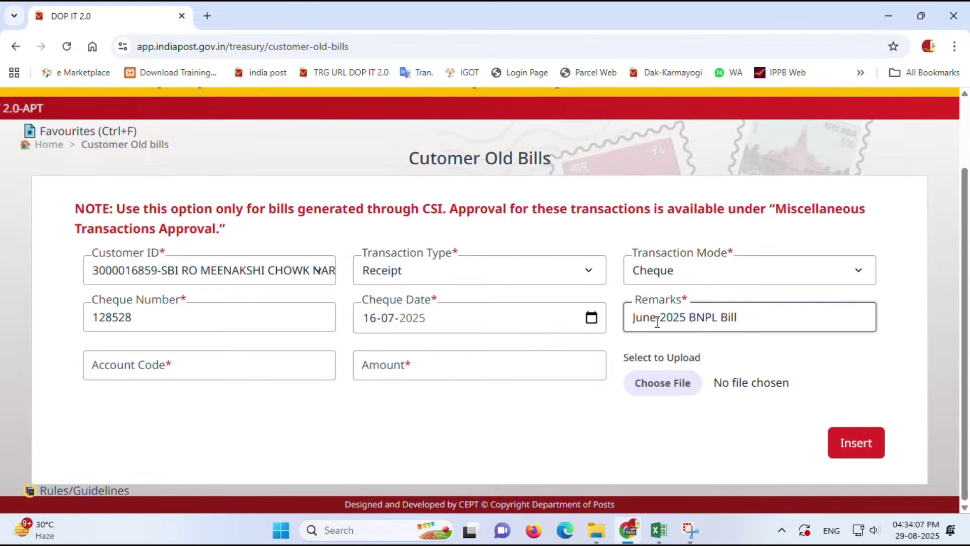
{"action": "type", "text": " A"}
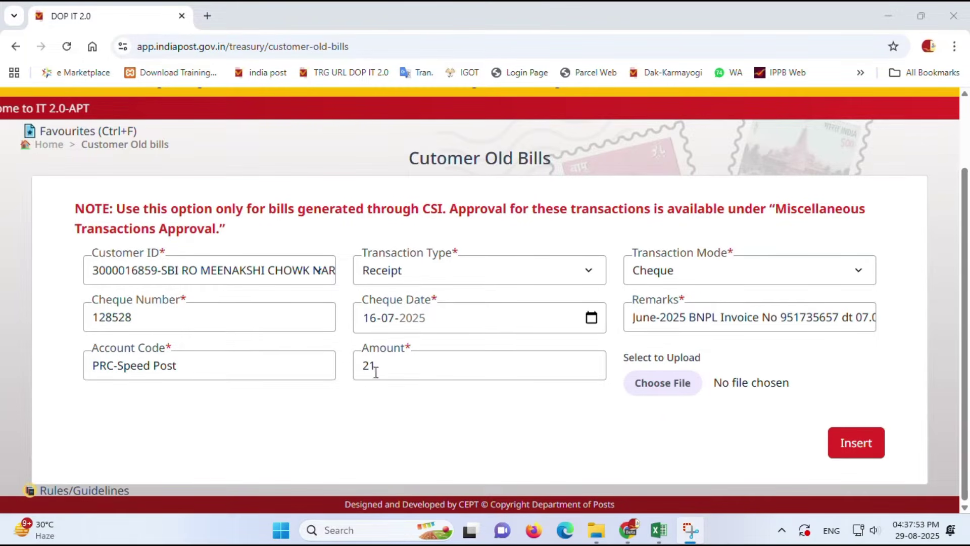
{"action": "left_click", "coordinate": [262, 370]}
{"action": "key", "text": "BackSpace"}
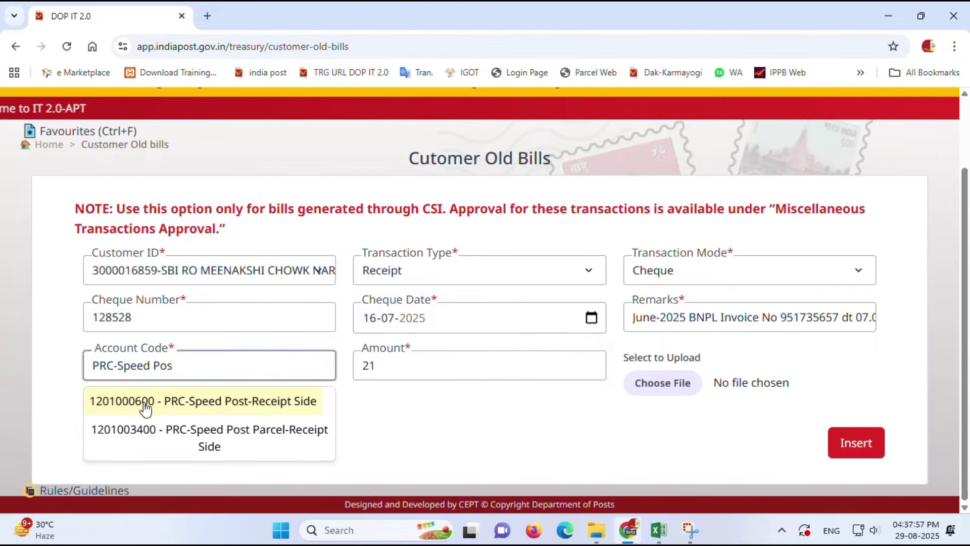
{"action": "left_click", "coordinate": [225, 401]}
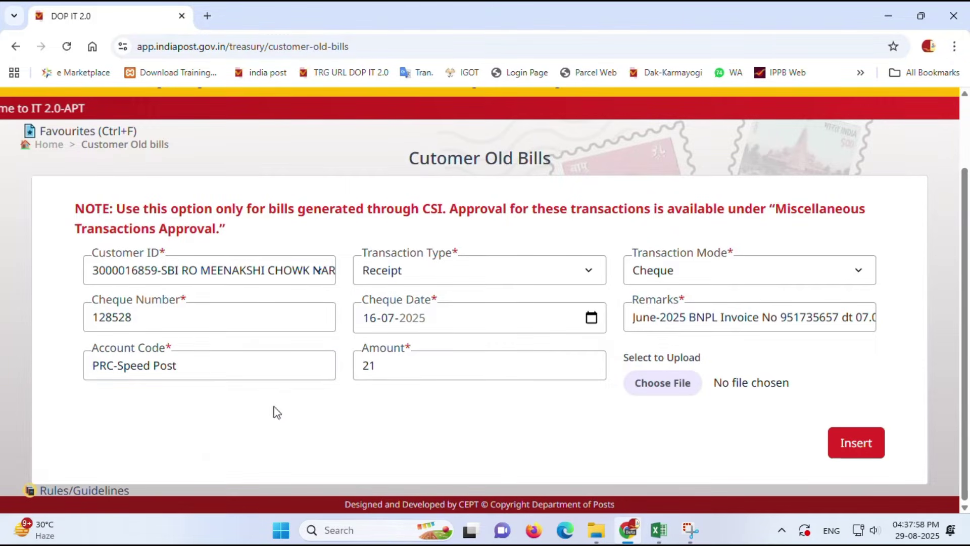
{"action": "left_click", "coordinate": [406, 369]}
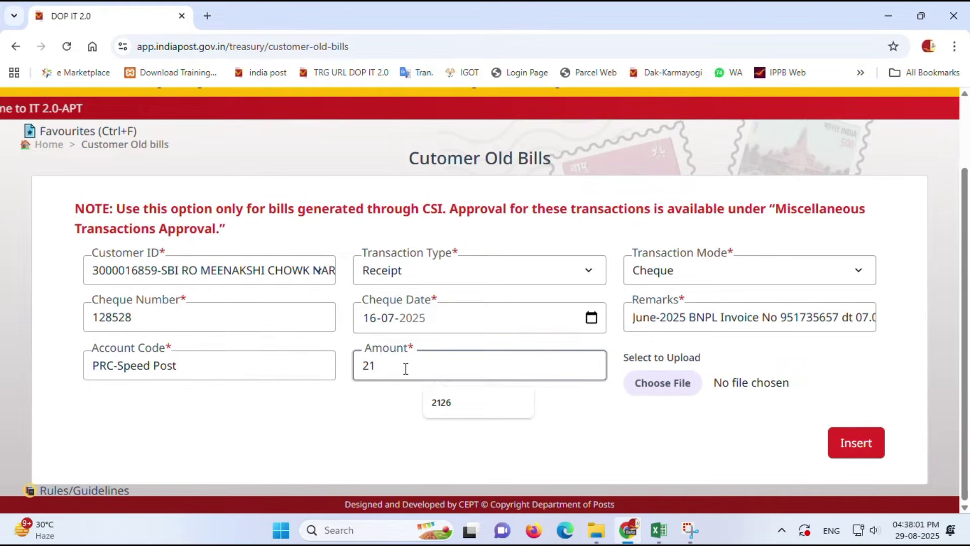
{"action": "type", "text": "212"}
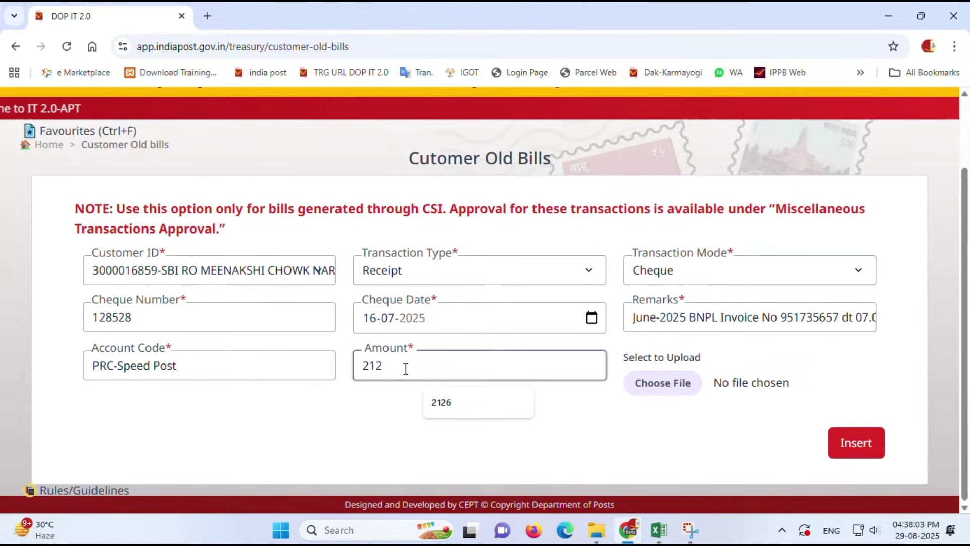
{"action": "type", "text": "69"}
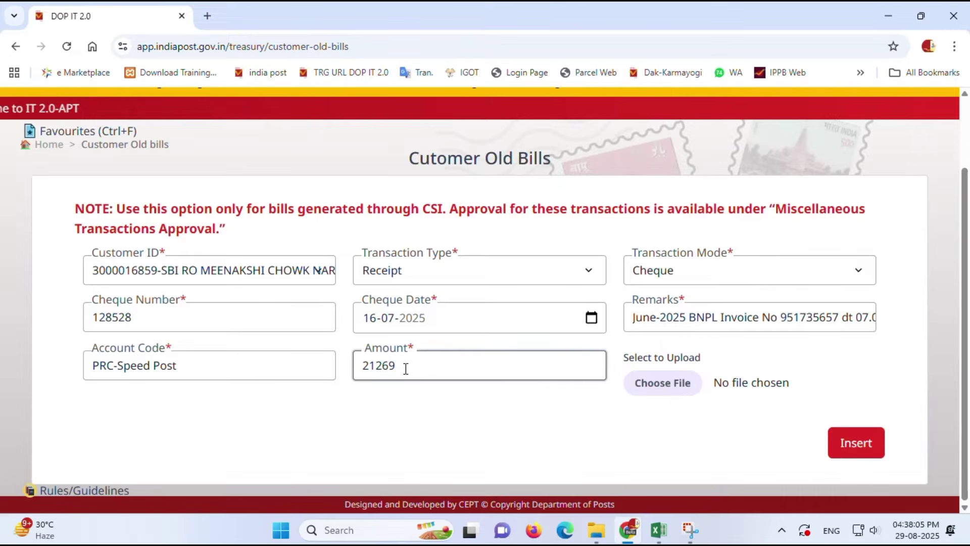
{"action": "type", "text": ".50"}
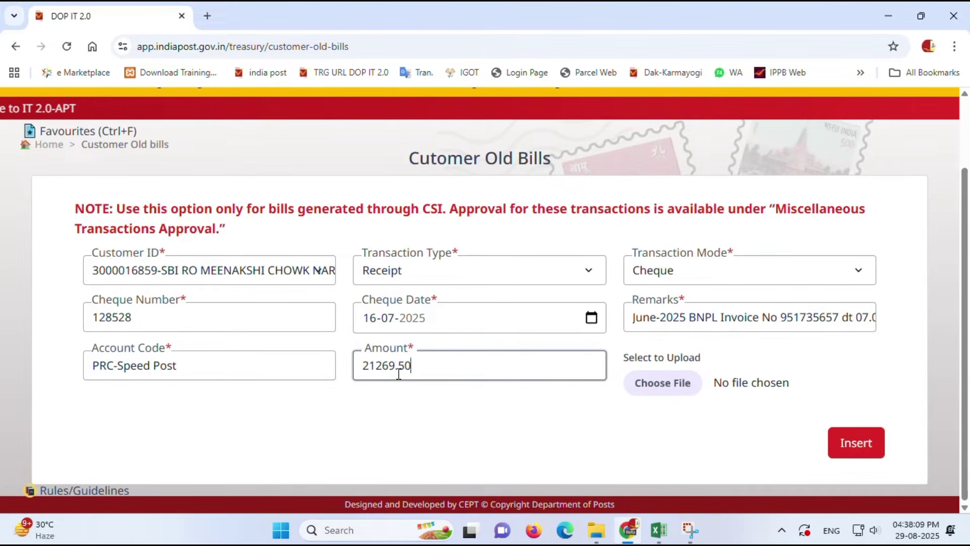
{"action": "left_click", "coordinate": [858, 452]}
Step: Create the 21269.50 old-bill receipt for supervisor approval, then open a new Edge tab
{"action": "scroll", "coordinate": [613, 359], "scroll_direction": "down", "scroll_amount": 5}
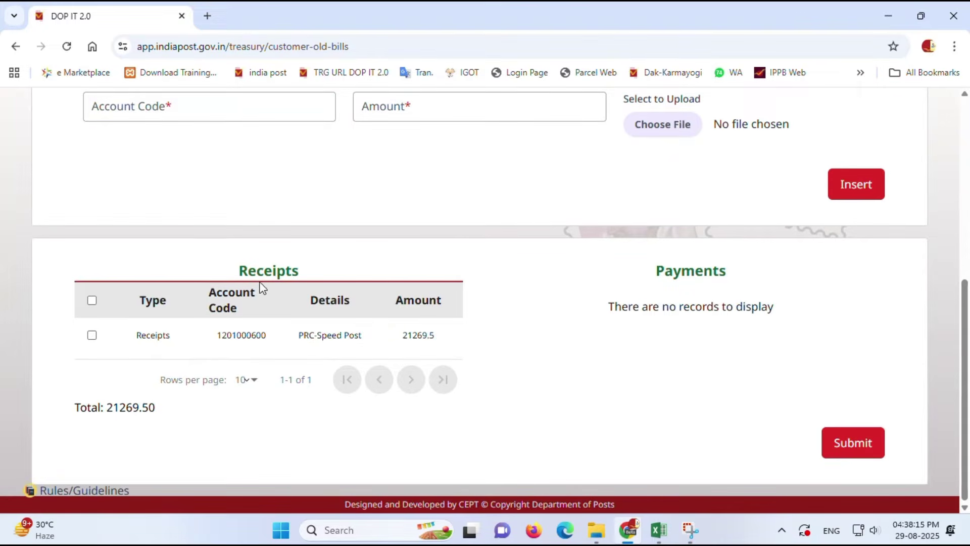
{"action": "left_click", "coordinate": [92, 302]}
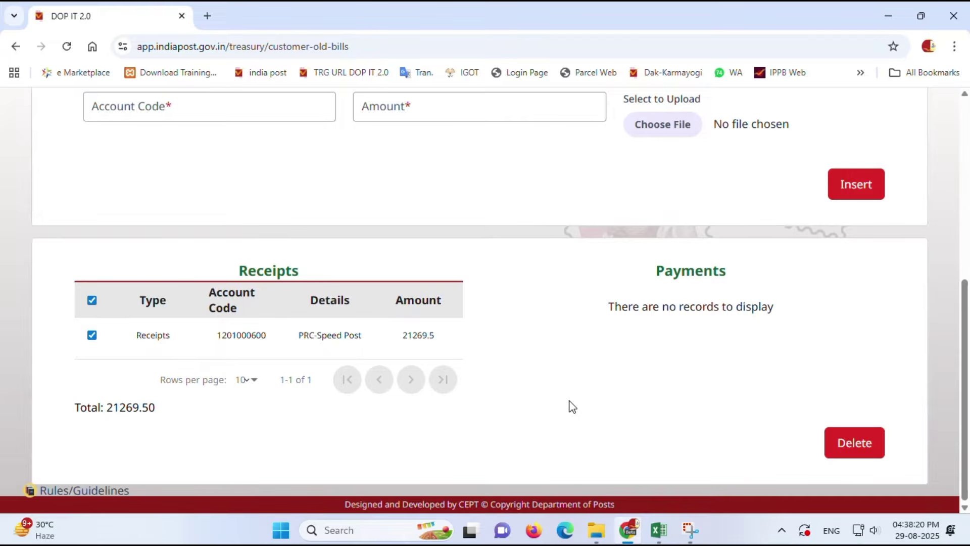
{"action": "left_click", "coordinate": [93, 301]}
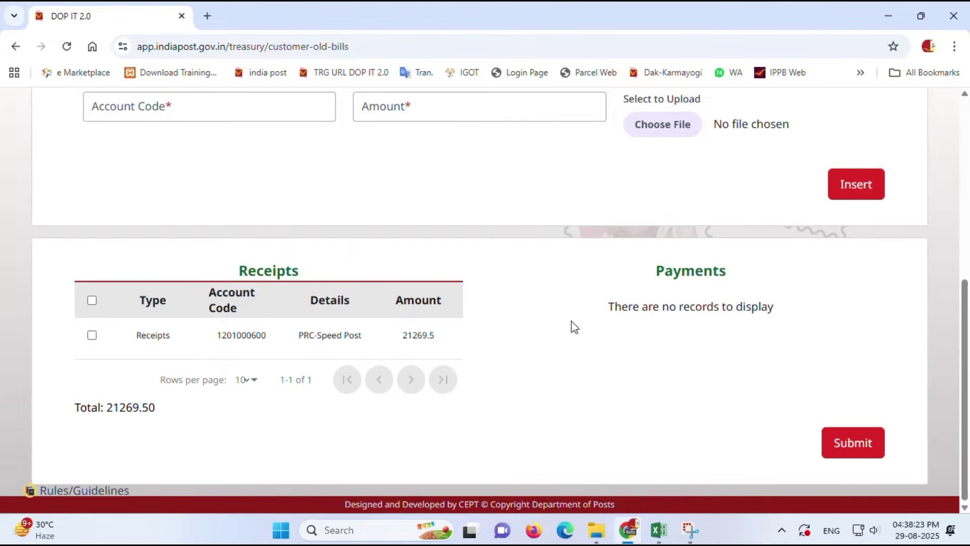
{"action": "left_click", "coordinate": [849, 449]}
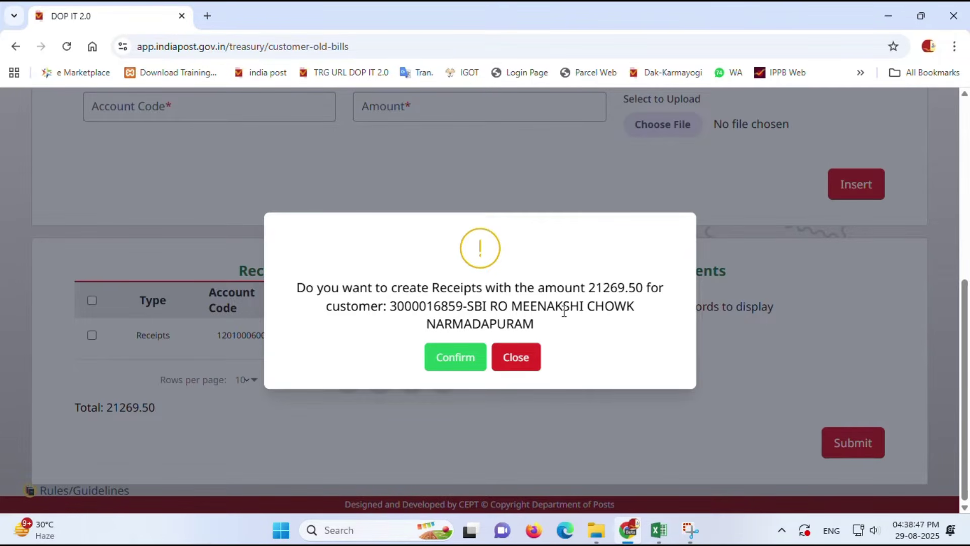
{"action": "left_click", "coordinate": [456, 368]}
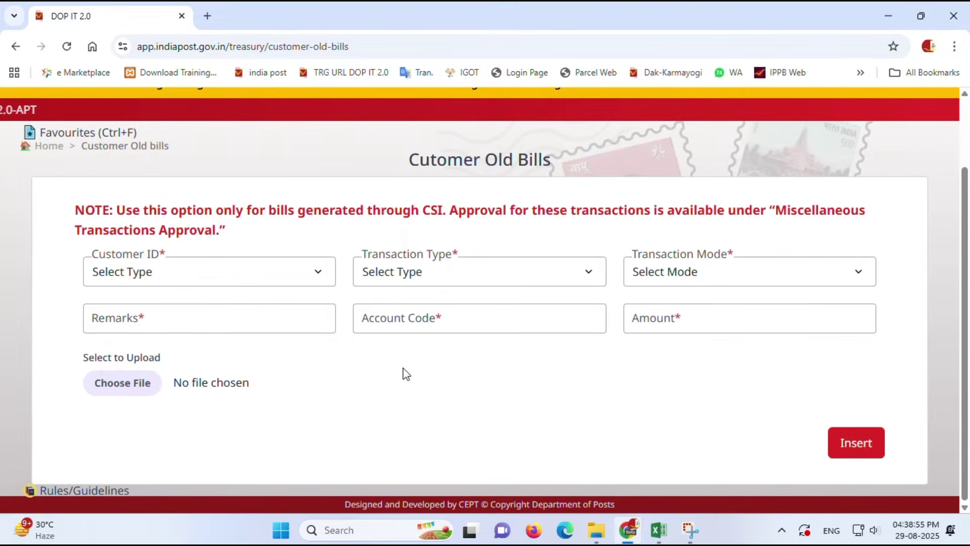
{"action": "scroll", "coordinate": [404, 371], "scroll_direction": "up", "scroll_amount": 2}
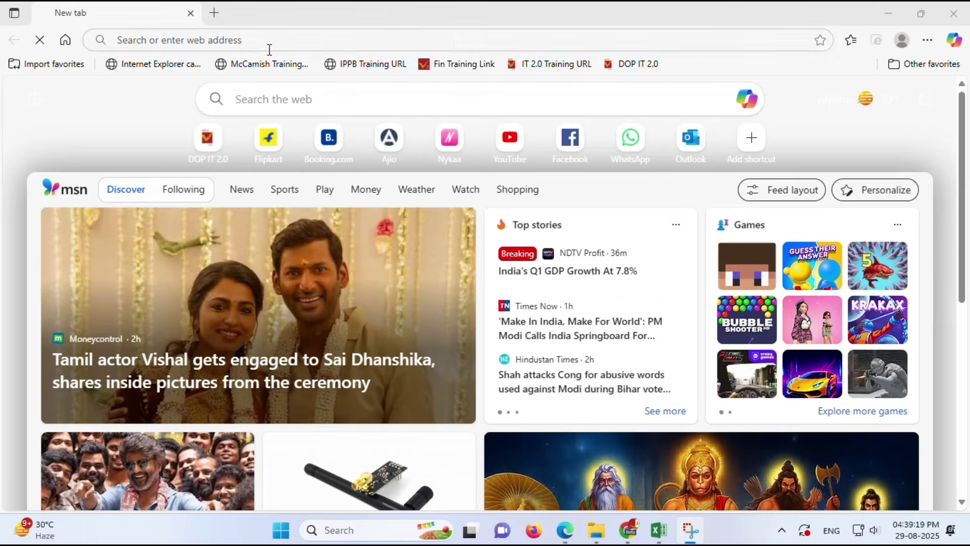
{"action": "left_click", "coordinate": [264, 44]}
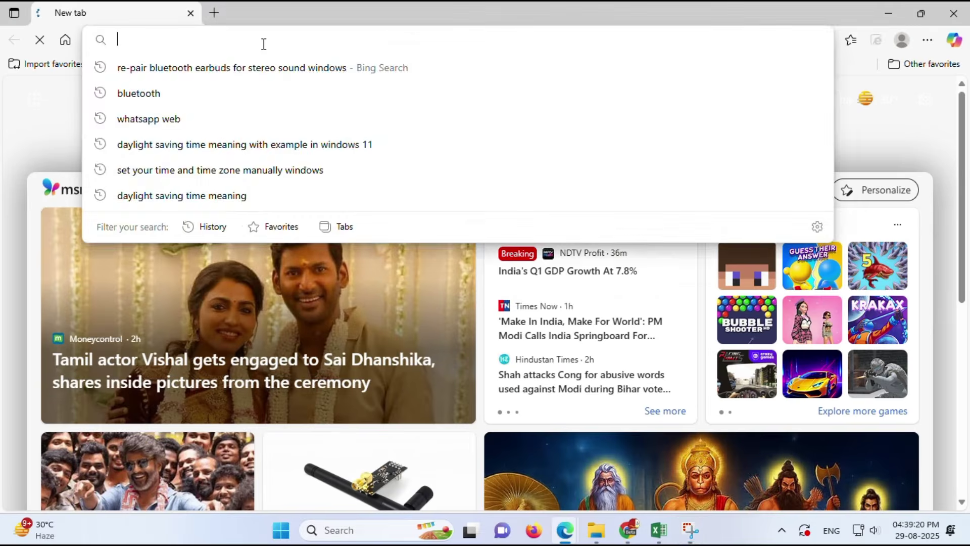
Step: In Edge, sign in to the employee portal with a different employee ID and the one-time code
{"action": "type", "text": "a"}
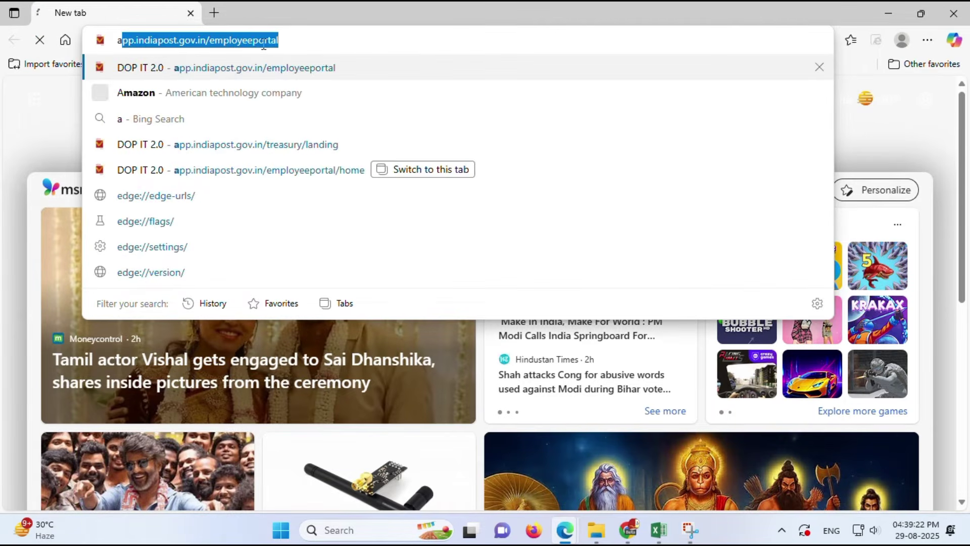
{"action": "key", "text": "Right"}
{"action": "key", "text": "Return"}
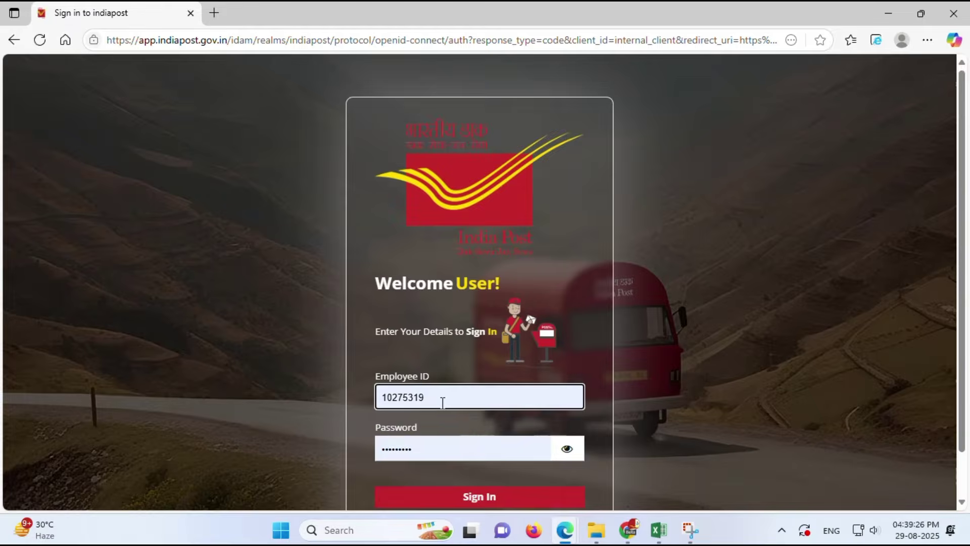
{"action": "double_click", "coordinate": [443, 399]}
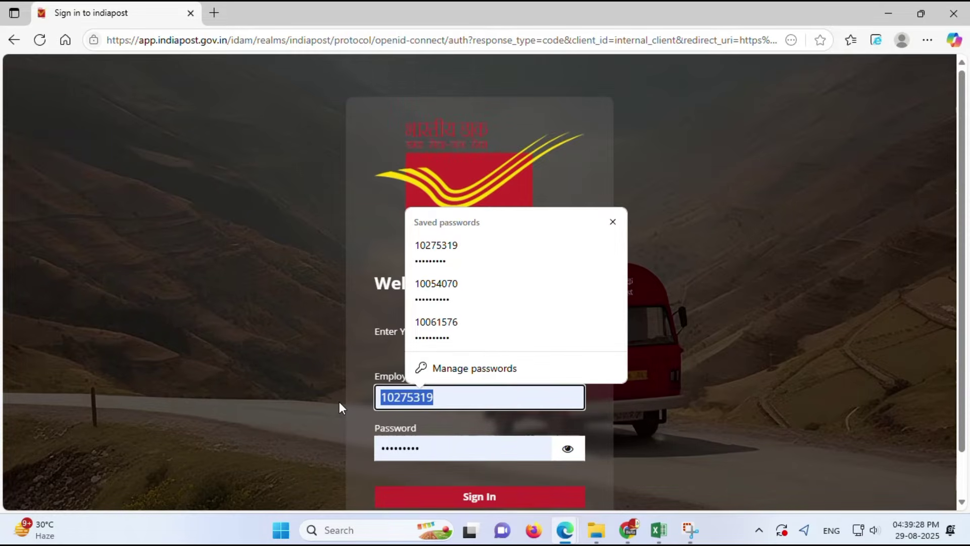
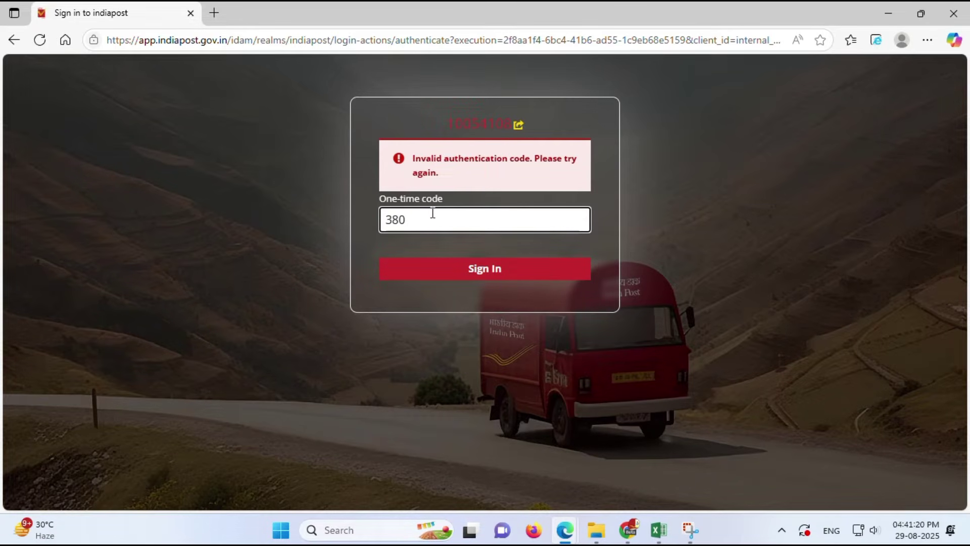
{"action": "key", "text": "Return"}
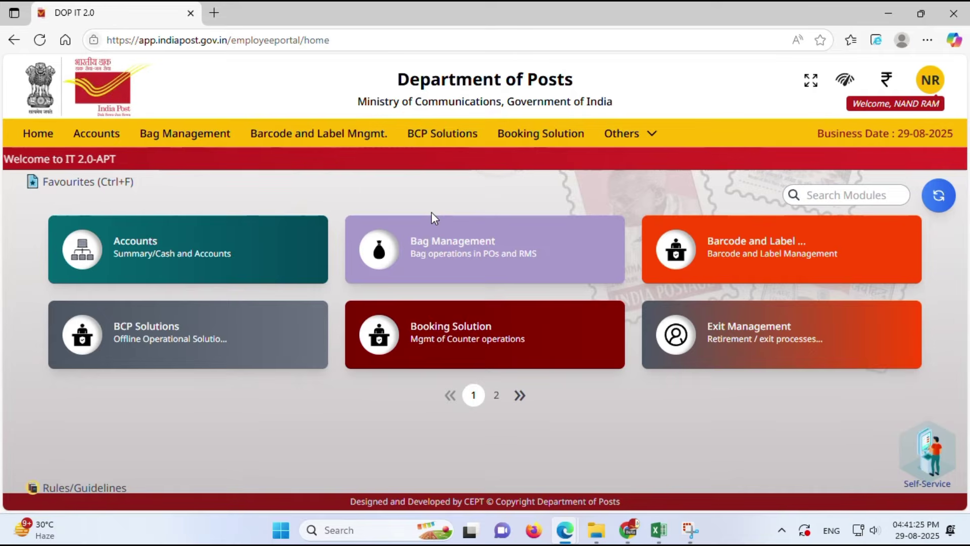
{"action": "left_click", "coordinate": [624, 134]}
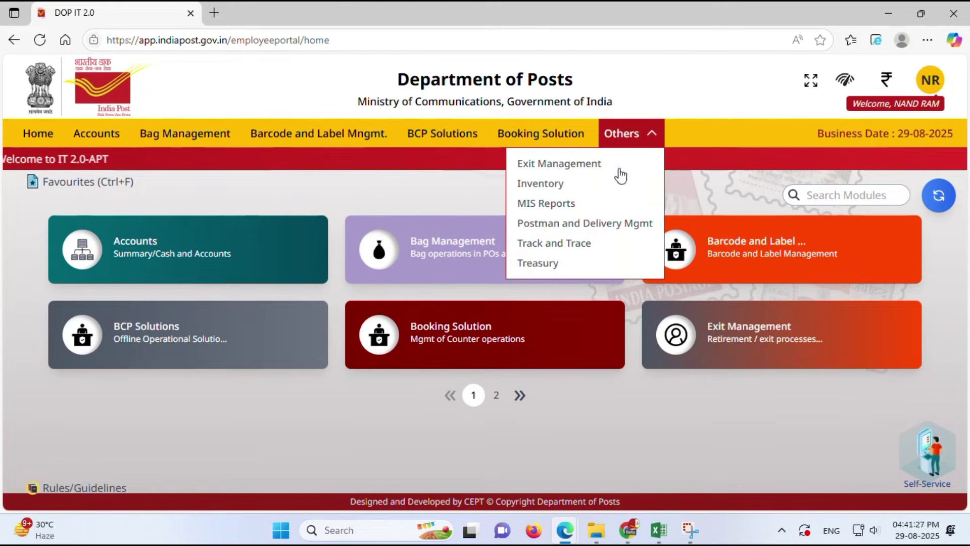
Step: Open Treasury > Approval > Misc transactions approval to list the pending 29-08-2025 cheque receipt
{"action": "left_click", "coordinate": [529, 263]}
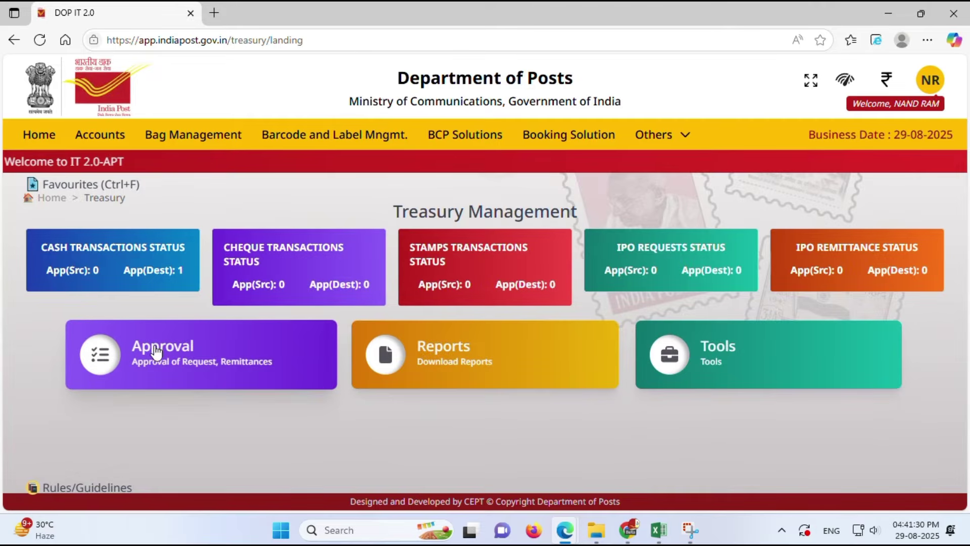
{"action": "left_click", "coordinate": [157, 344]}
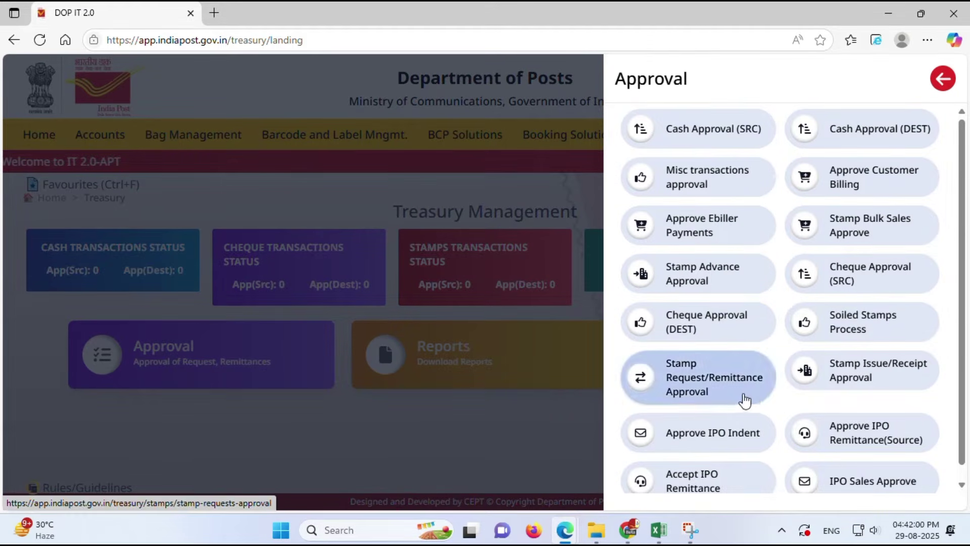
{"action": "scroll", "coordinate": [730, 447], "scroll_direction": "down", "scroll_amount": 1}
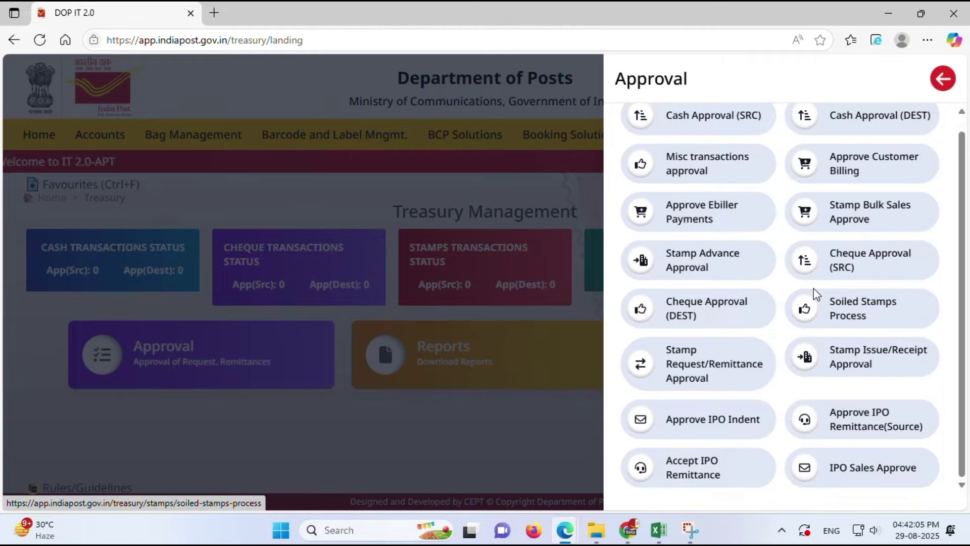
{"action": "scroll", "coordinate": [811, 287], "scroll_direction": "up", "scroll_amount": 1}
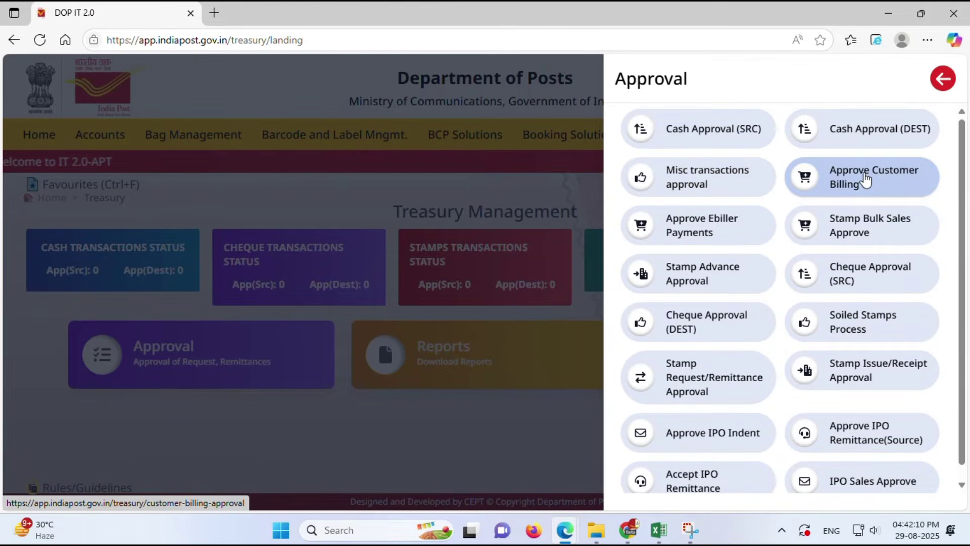
{"action": "left_click", "coordinate": [884, 178]}
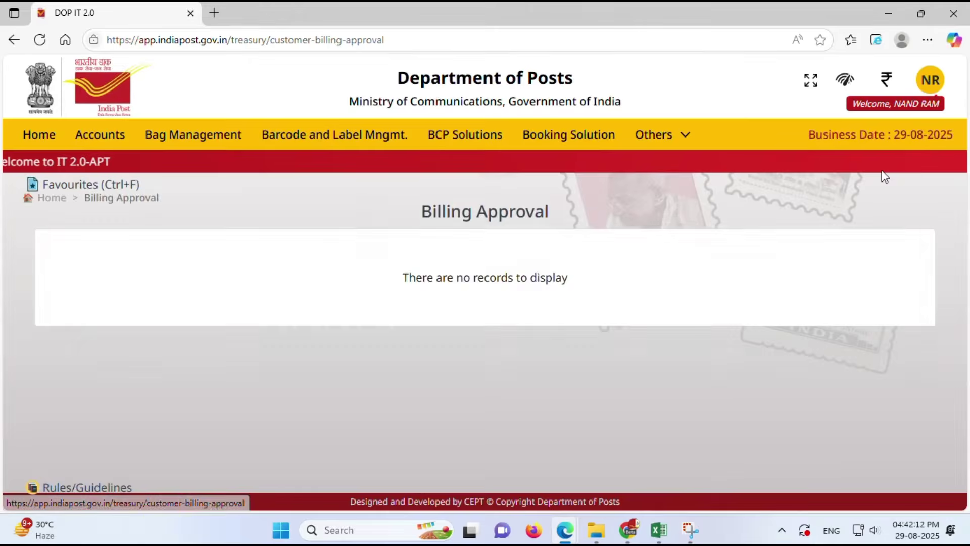
{"action": "left_click", "coordinate": [50, 198]}
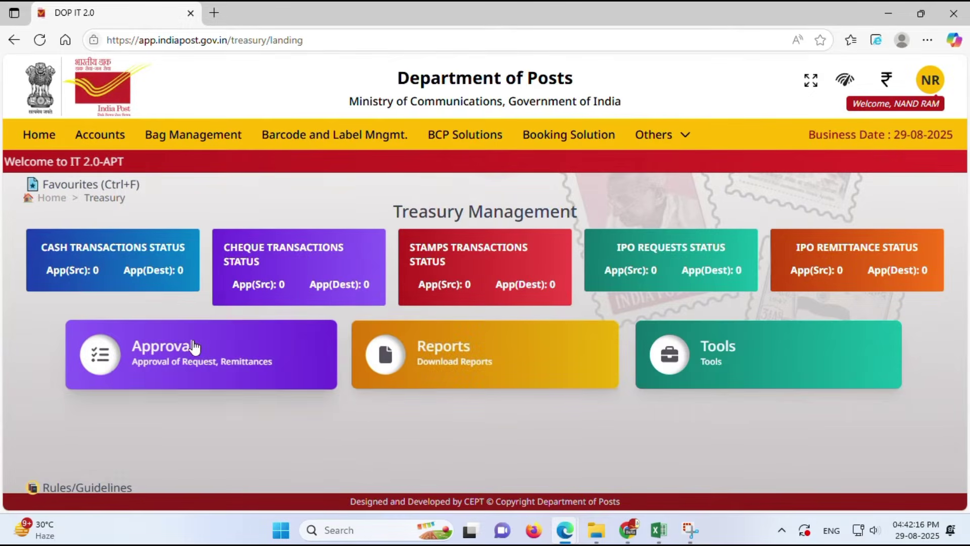
{"action": "left_click", "coordinate": [192, 347]}
{"action": "left_click", "coordinate": [693, 179]}
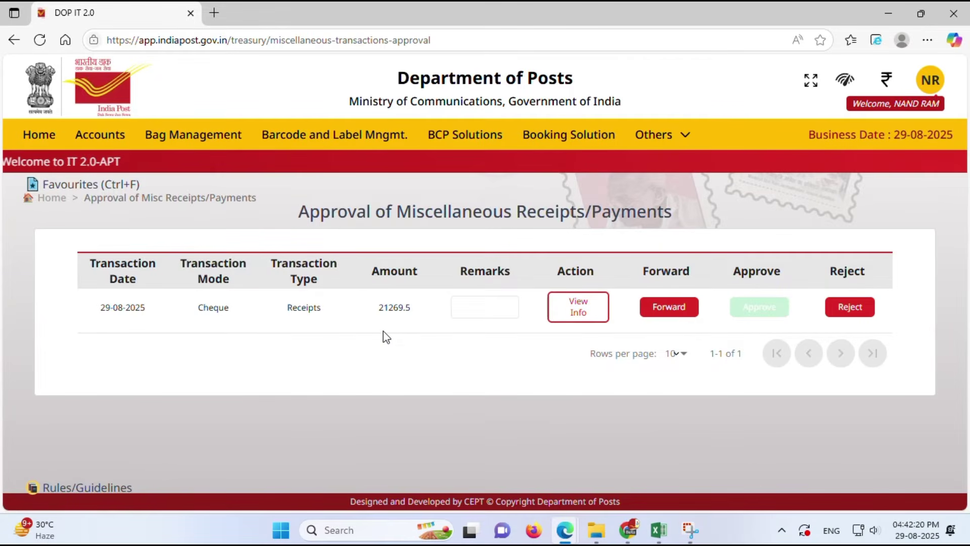
{"action": "left_click", "coordinate": [502, 302]}
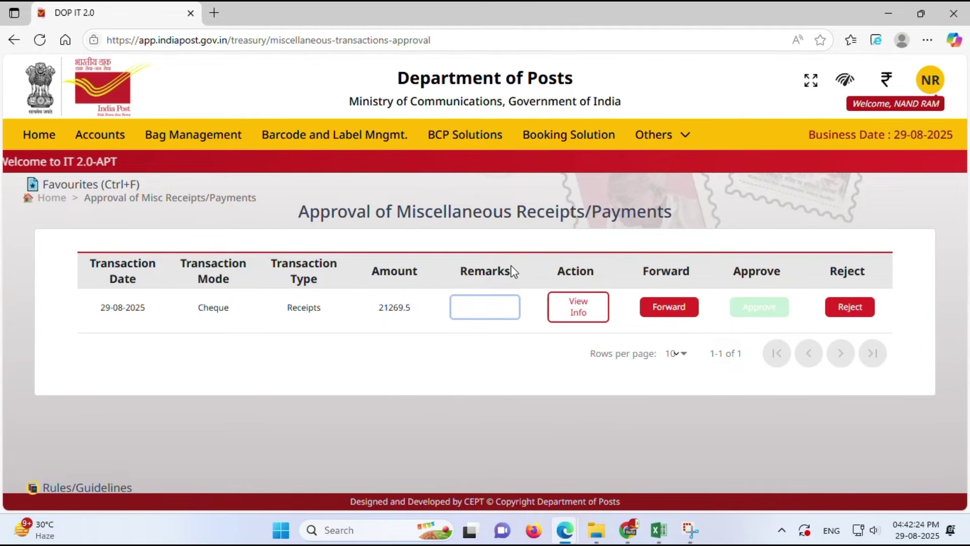
{"action": "left_click", "coordinate": [579, 309]}
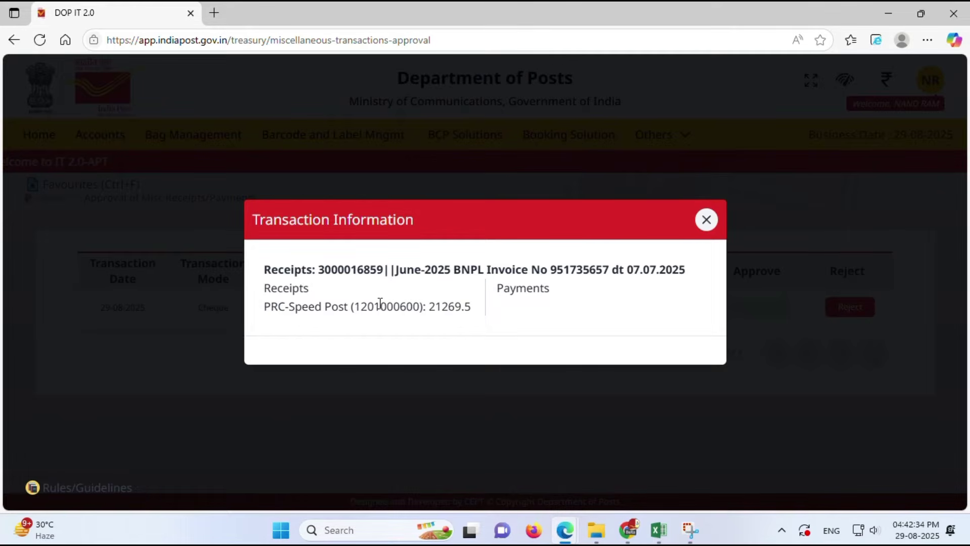
{"action": "left_click_drag", "start_coordinate": [511, 286], "coordinate": [564, 323]}
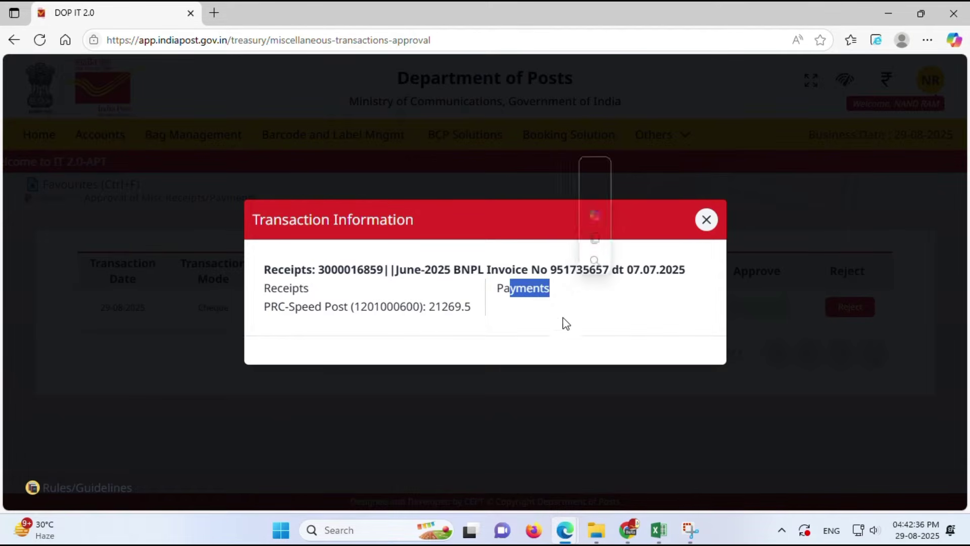
{"action": "left_click", "coordinate": [553, 326]}
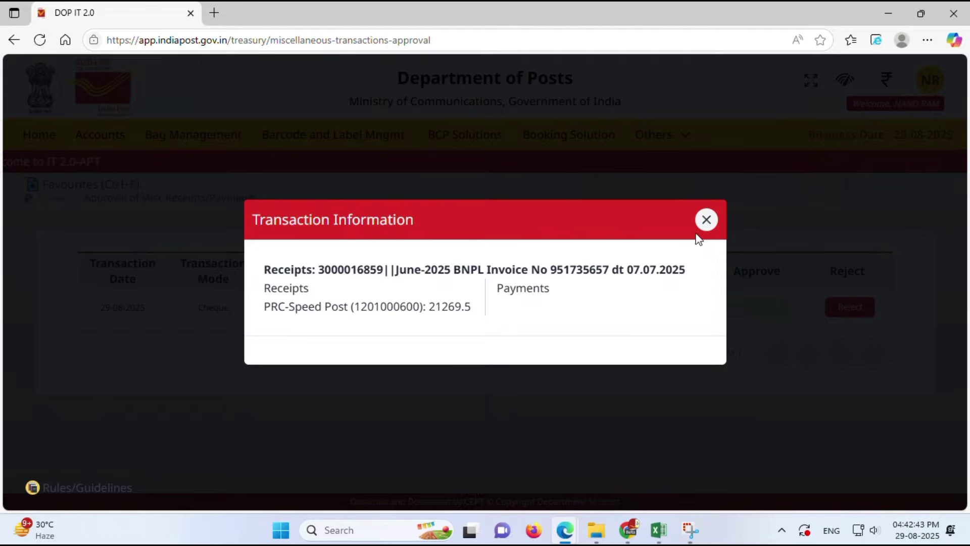
{"action": "left_click", "coordinate": [706, 219]}
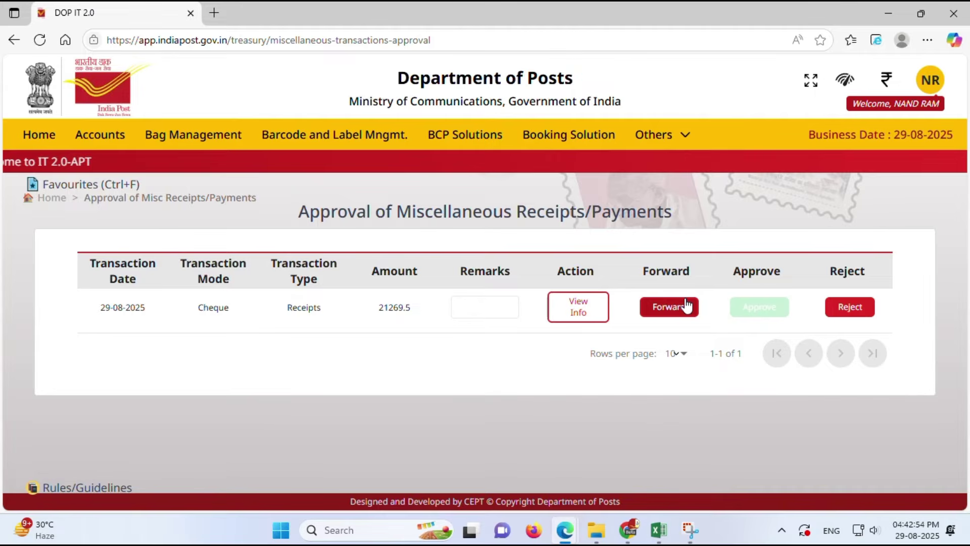
Step: Approve the 21269.5 cheque receipt with remark 'Approved' and confirm sending it for realization
{"action": "left_click", "coordinate": [480, 304]}
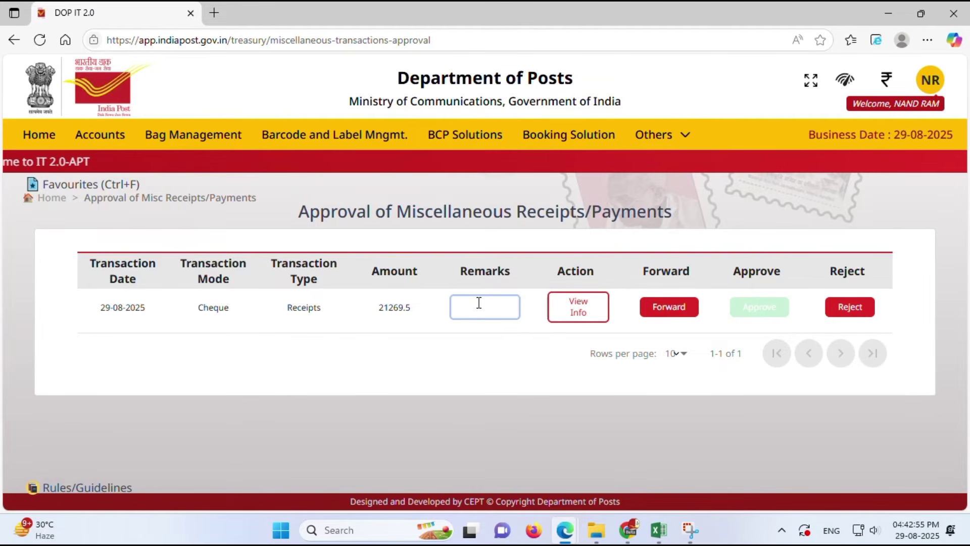
{"action": "type", "text": "Approved"}
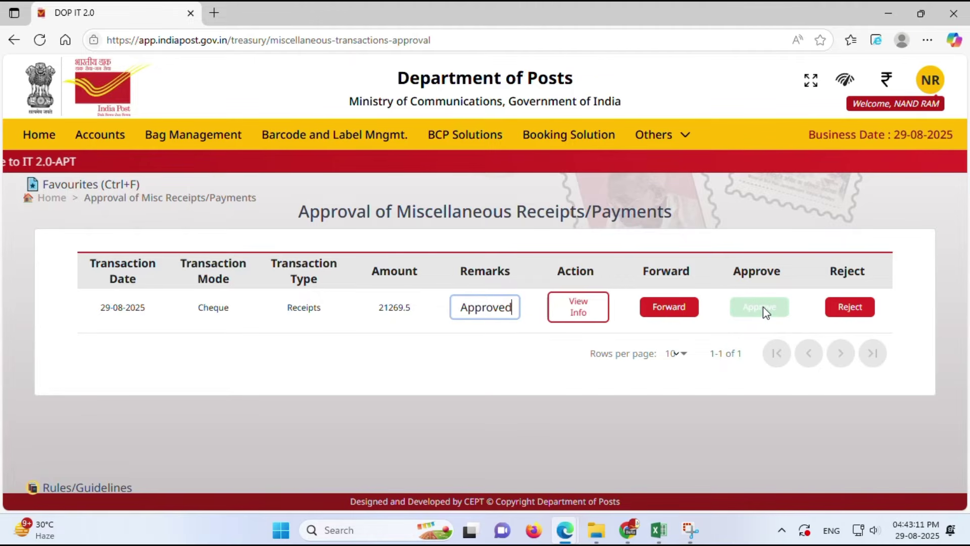
{"action": "left_click", "coordinate": [665, 314]}
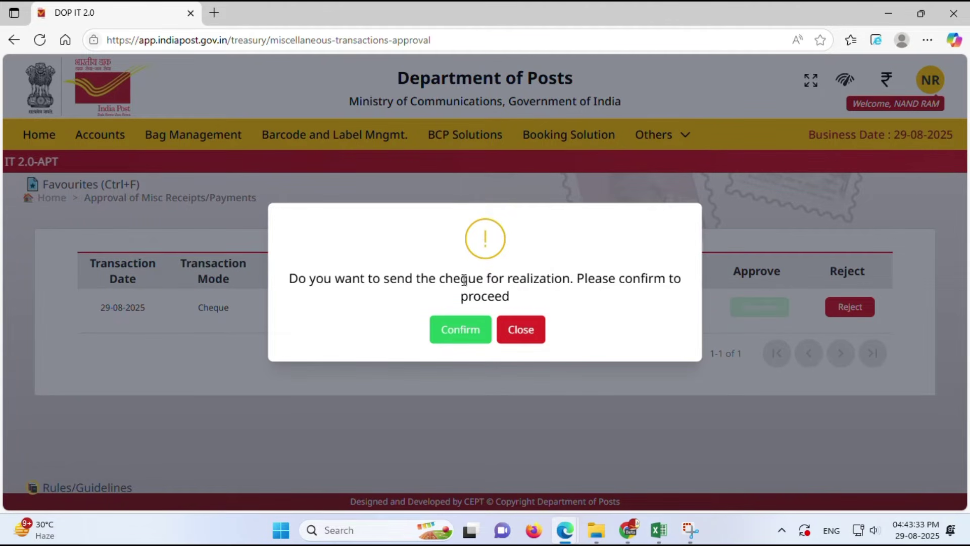
{"action": "left_click", "coordinate": [406, 30]}
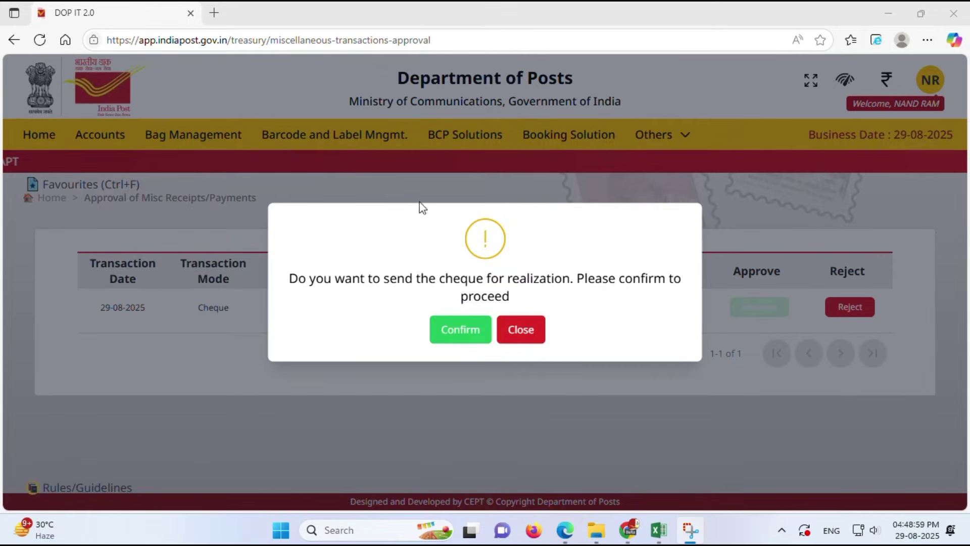
{"action": "left_click", "coordinate": [462, 333]}
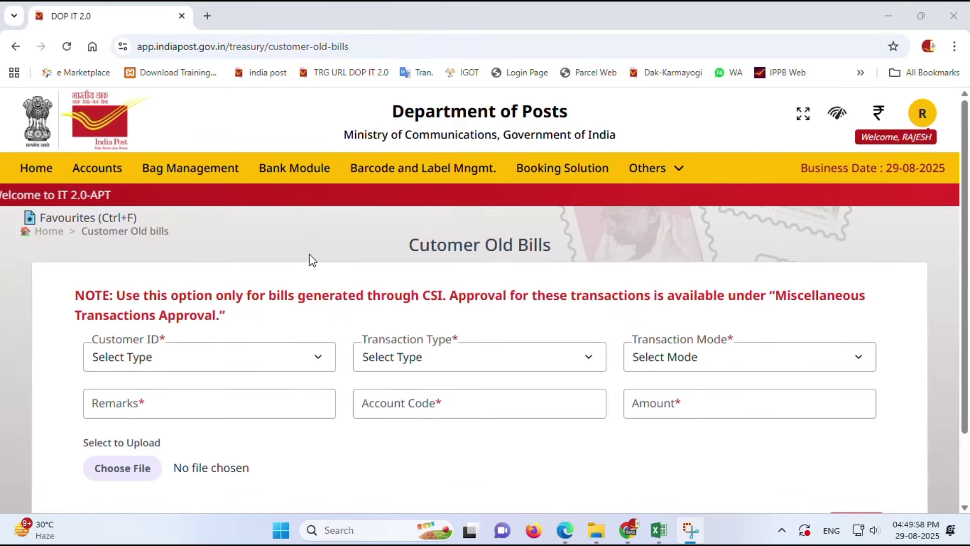
Step: Open the Bank Module's Cheque Remittance page listing cheque 128528 for 21,269.50 from NARMADAPURAM H.O
{"action": "left_click", "coordinate": [293, 178]}
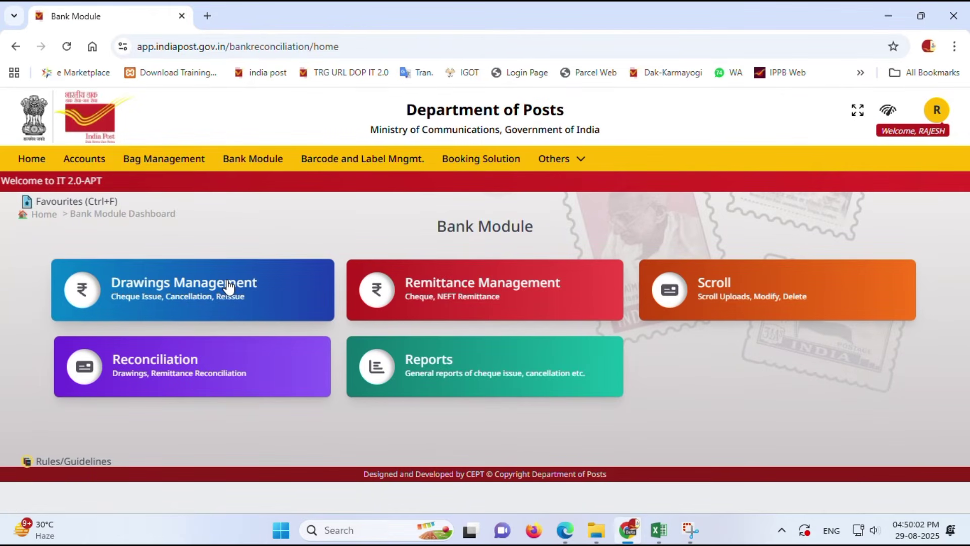
{"action": "left_click", "coordinate": [488, 287]}
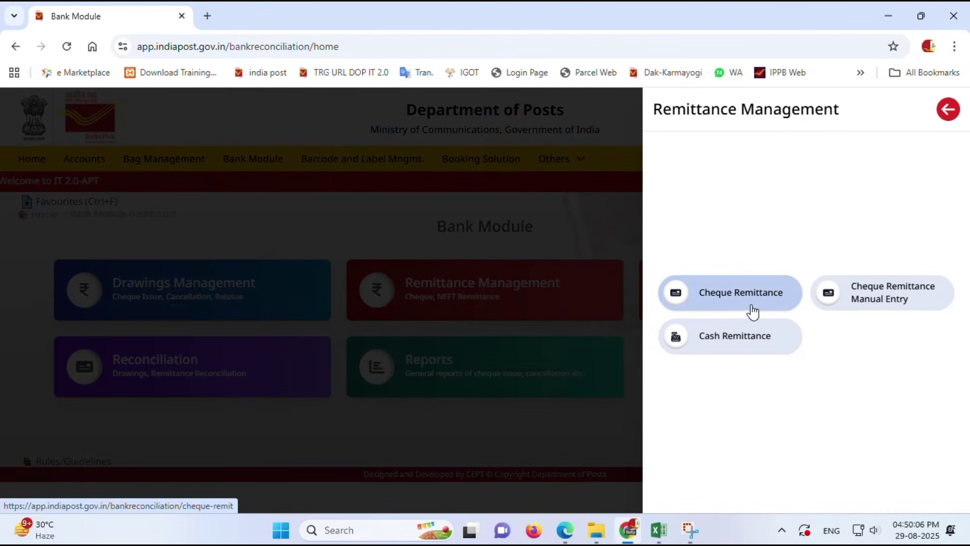
{"action": "left_click", "coordinate": [749, 301]}
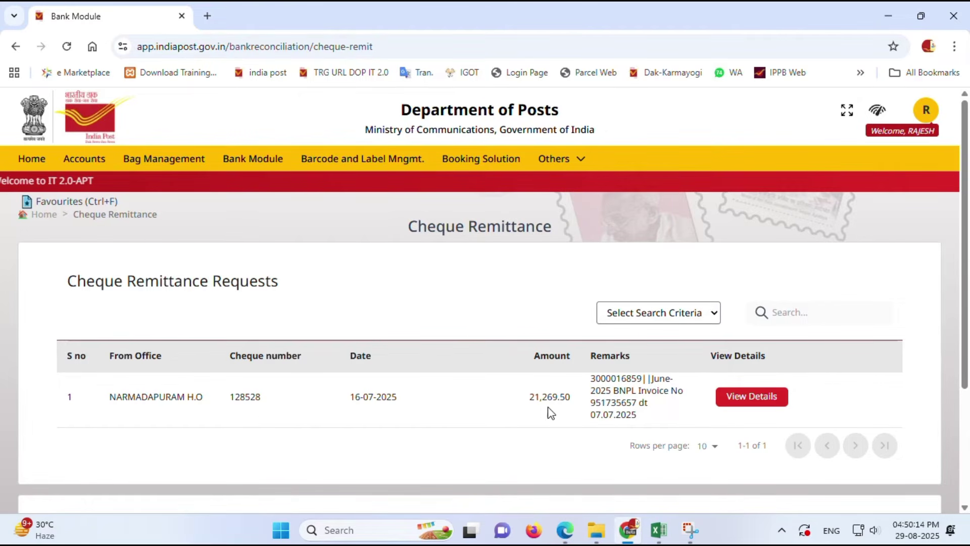
{"action": "scroll", "coordinate": [538, 406], "scroll_direction": "down", "scroll_amount": 3}
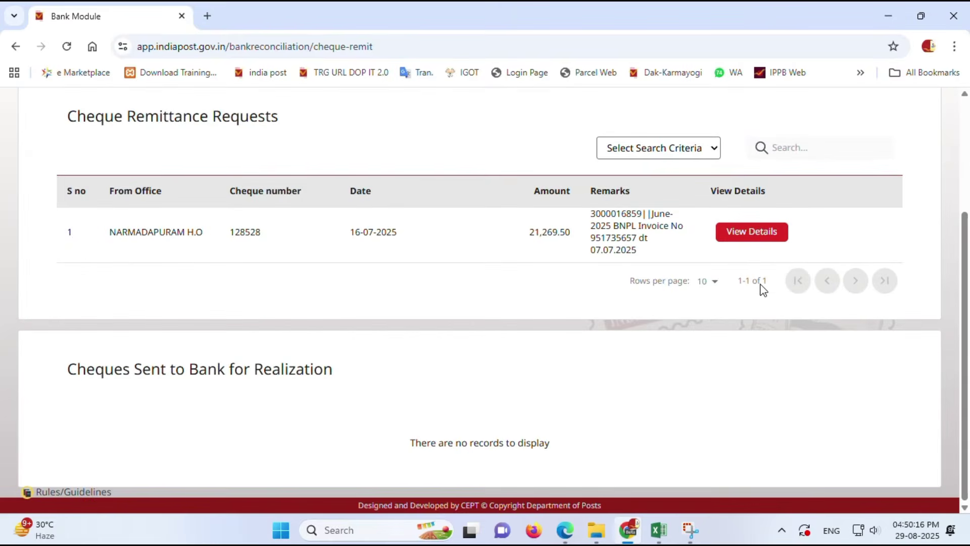
Step: Set cheque 128528's remittance account to NARMADAPURAM H.O and request sending it to bank
{"action": "left_click", "coordinate": [748, 238]}
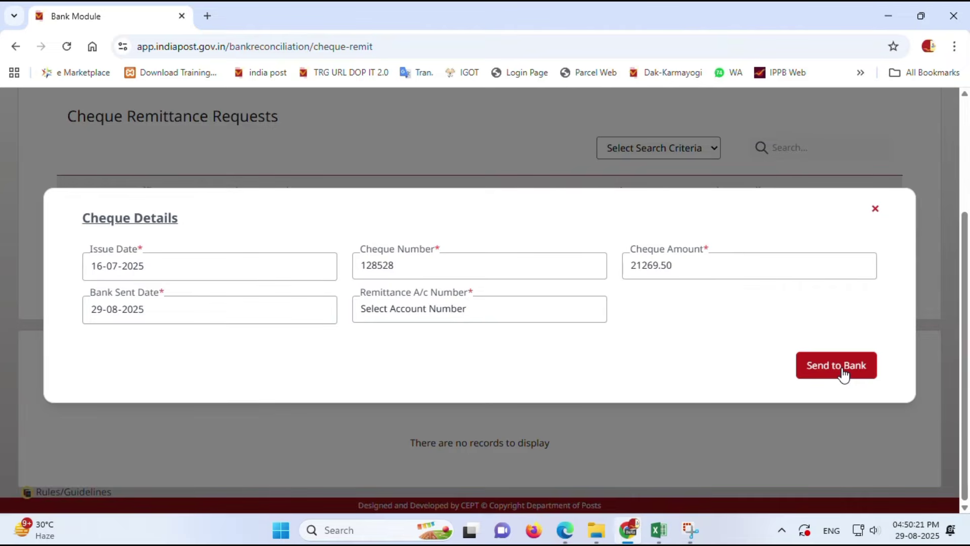
{"action": "left_click", "coordinate": [485, 313]}
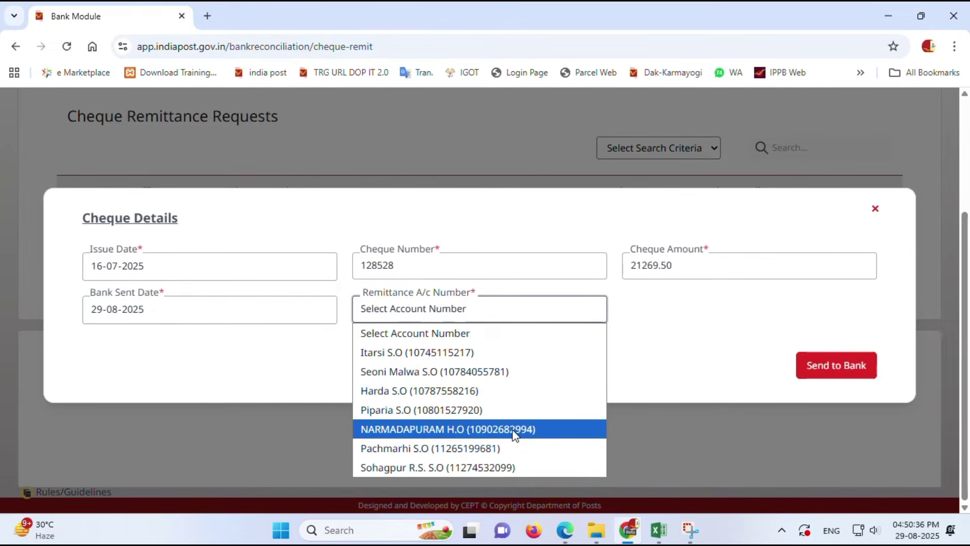
{"action": "left_click", "coordinate": [499, 429]}
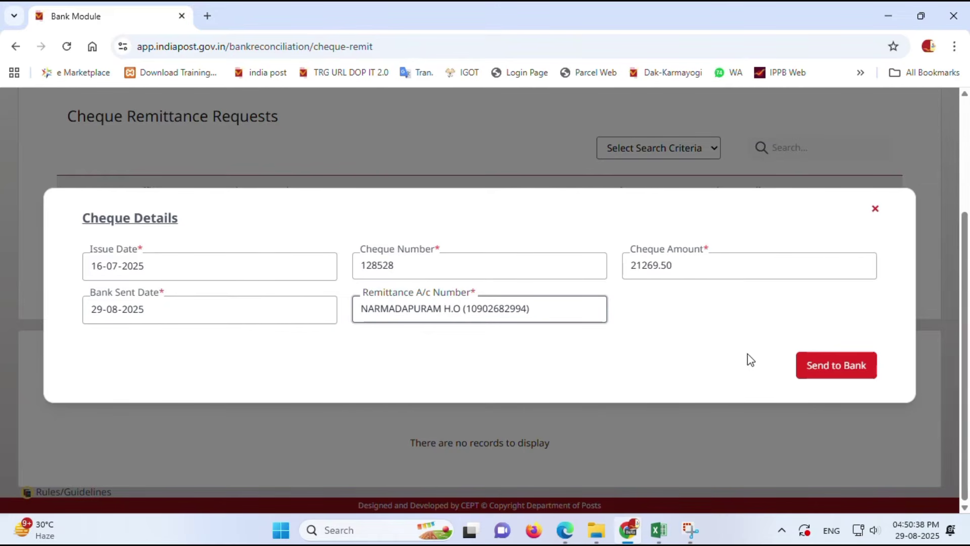
{"action": "left_click", "coordinate": [828, 369]}
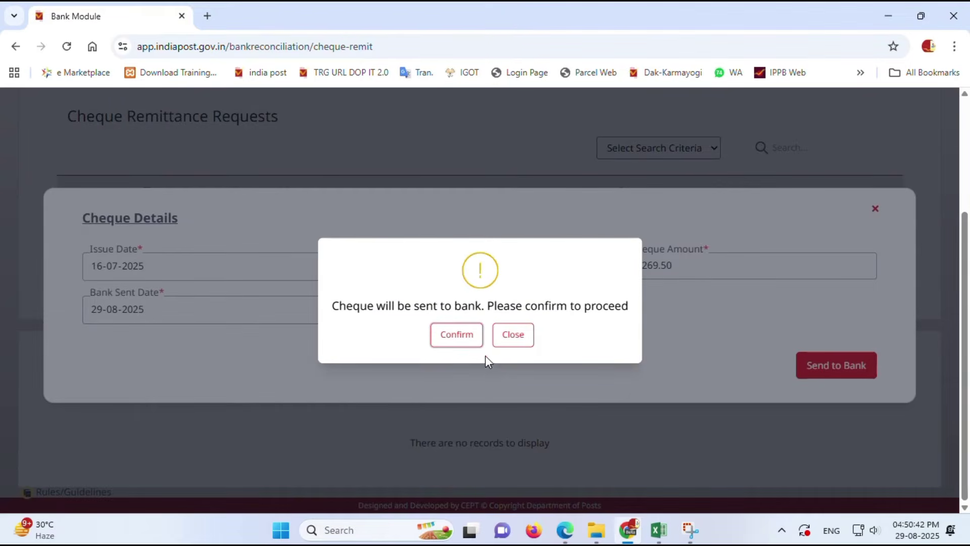
Step: Confirm sending cheque 128528 to bank, then mark it Realized on 29-08-2025
{"action": "left_click", "coordinate": [464, 343]}
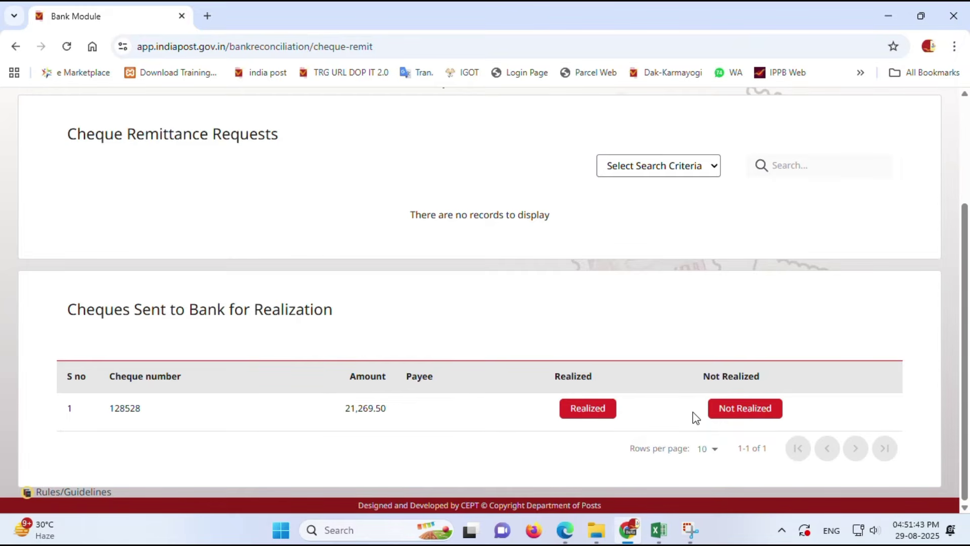
{"action": "left_click", "coordinate": [581, 408]}
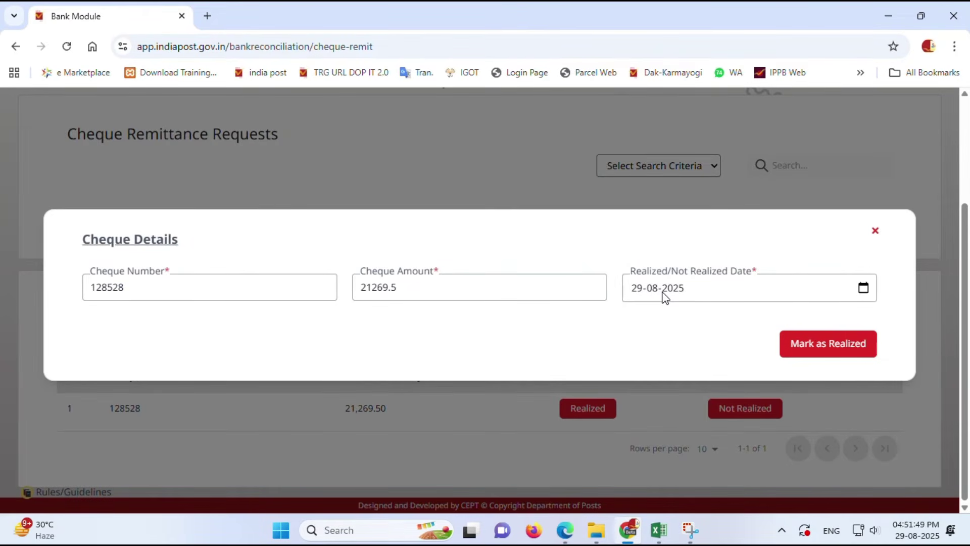
{"action": "left_click", "coordinate": [839, 349]}
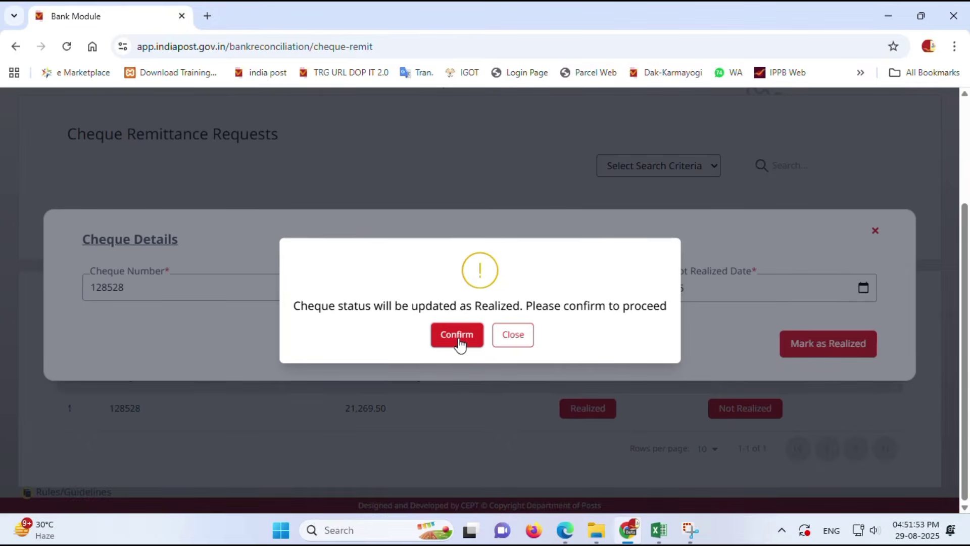
{"action": "left_click", "coordinate": [458, 339]}
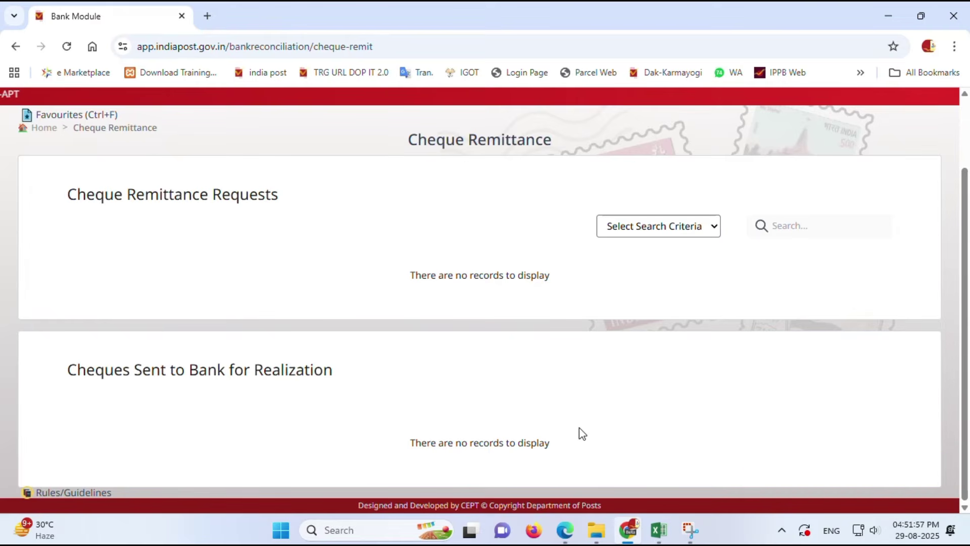
Step: In the other portal window, open Treasury's Misc transactions approval list showing the 21269.5 receipt
{"action": "mouse_move", "coordinate": [629, 528]}
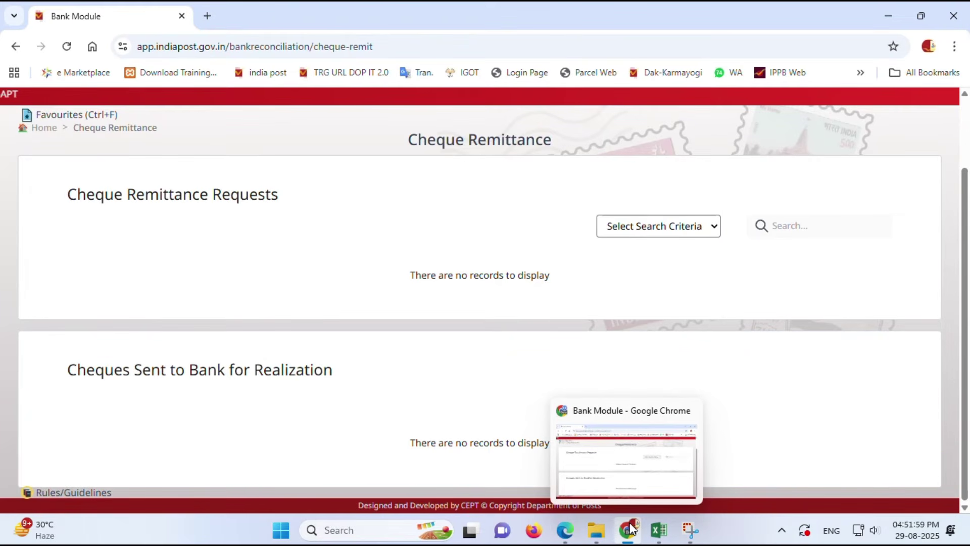
{"action": "mouse_move", "coordinate": [565, 530]}
{"action": "left_click", "coordinate": [526, 461]}
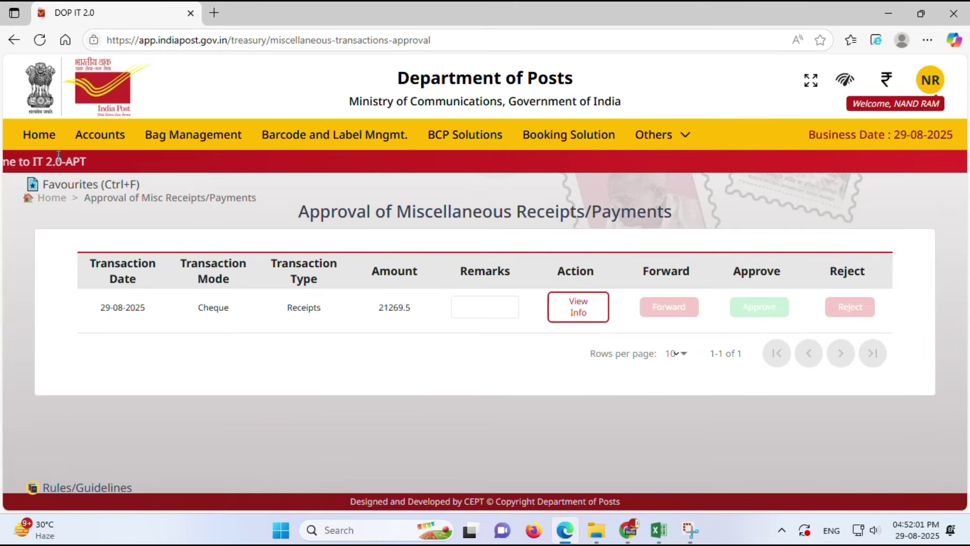
{"action": "left_click", "coordinate": [39, 134]}
{"action": "left_click", "coordinate": [621, 135]}
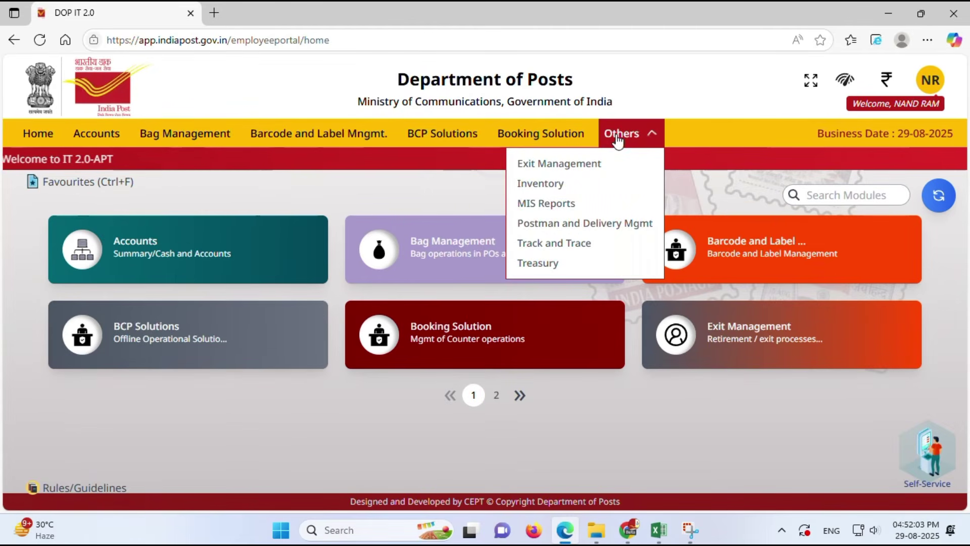
{"action": "left_click", "coordinate": [557, 262]}
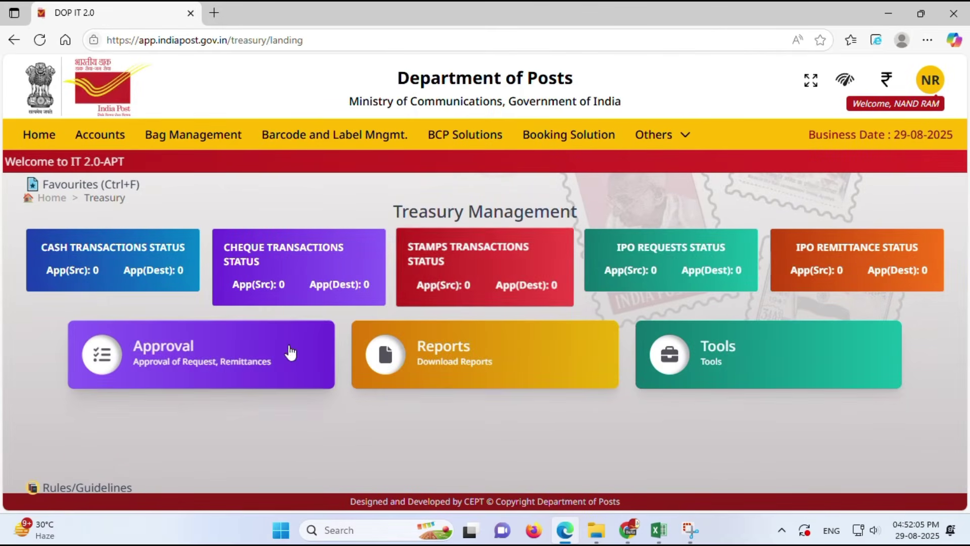
{"action": "left_click", "coordinate": [191, 340]}
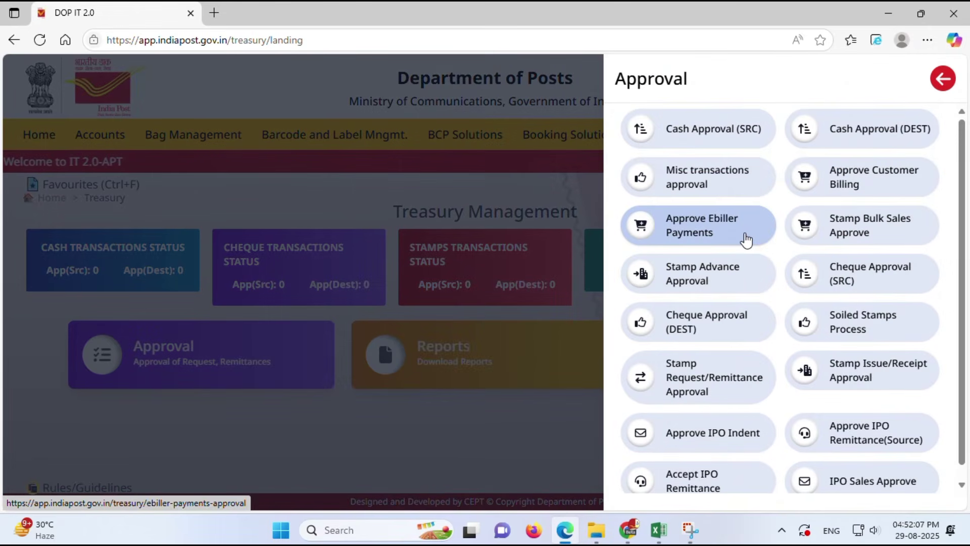
{"action": "left_click", "coordinate": [714, 179]}
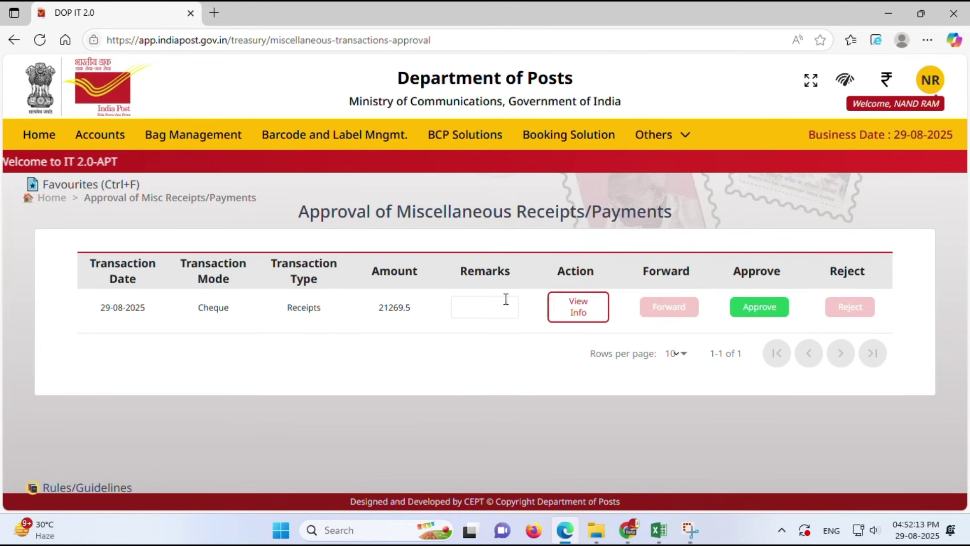
Step: Approve the 21269.5 cheque receipt with the remark 'Approved'
{"action": "left_click", "coordinate": [484, 299]}
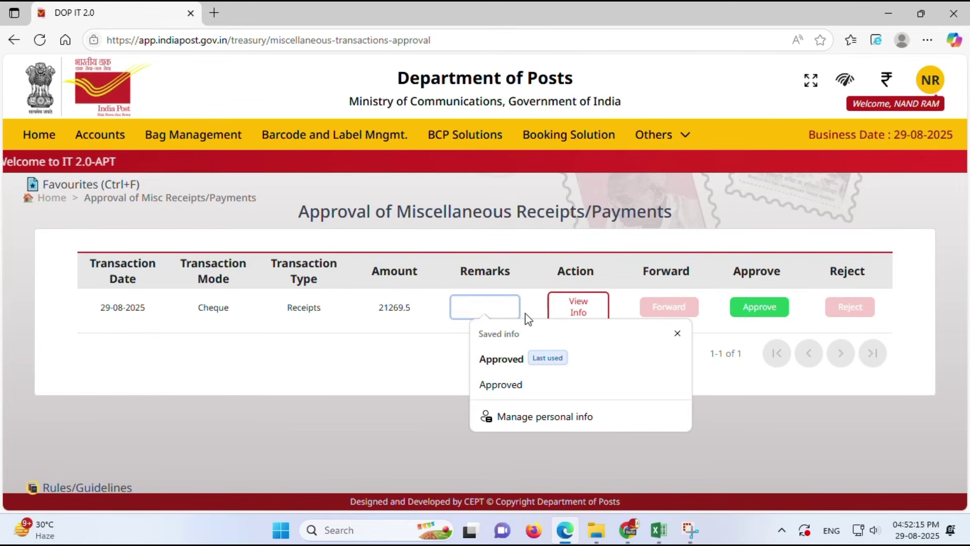
{"action": "type", "text": "chq"}
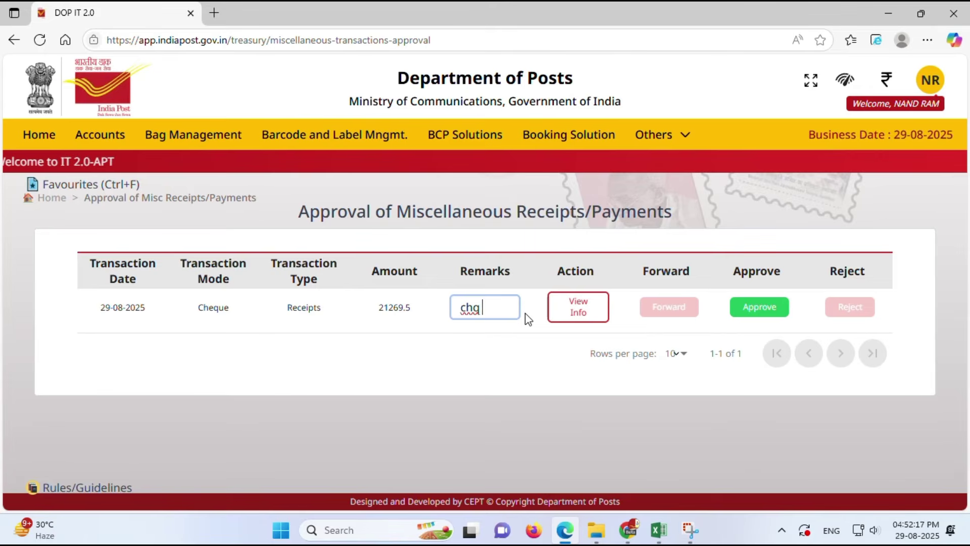
{"action": "type", "text": " realised"}
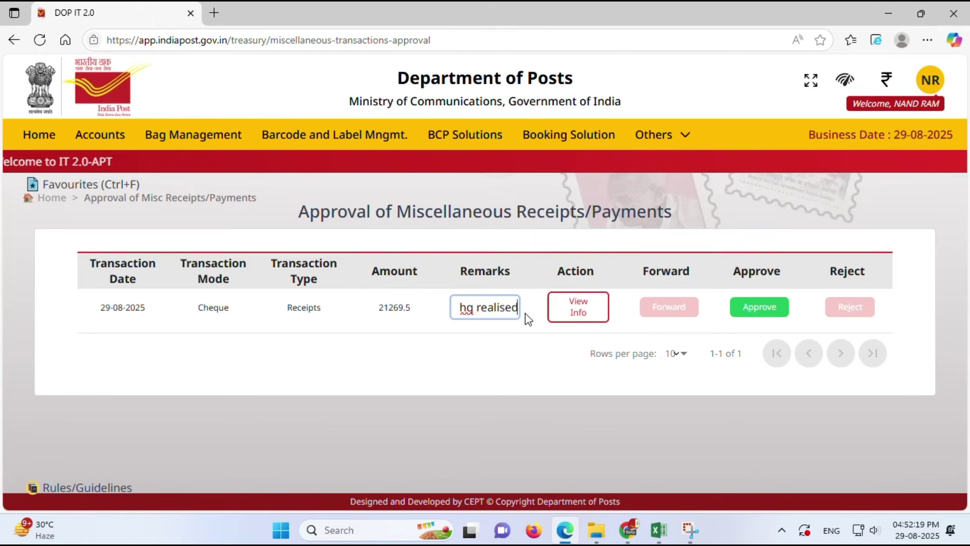
{"action": "key", "text": "BackSpace"}
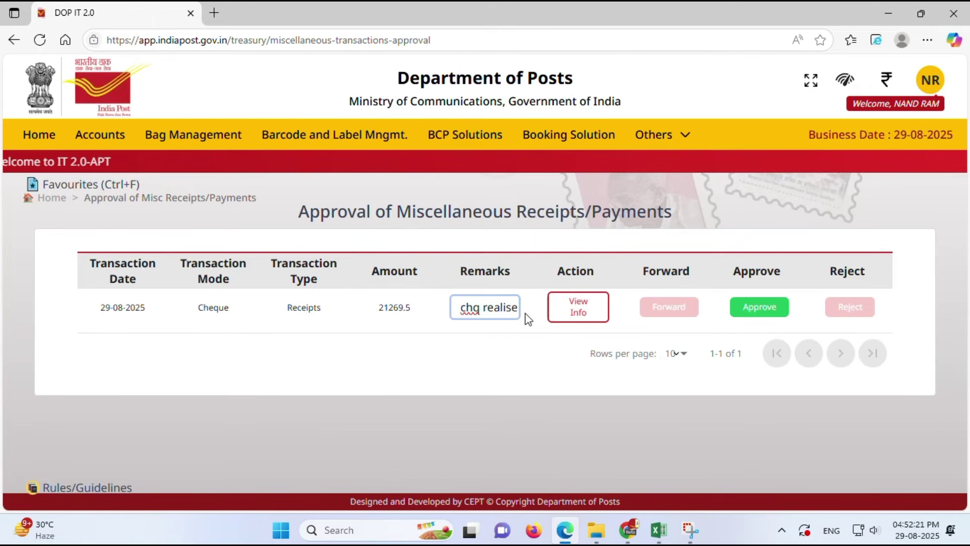
{"action": "type", "text": "d"}
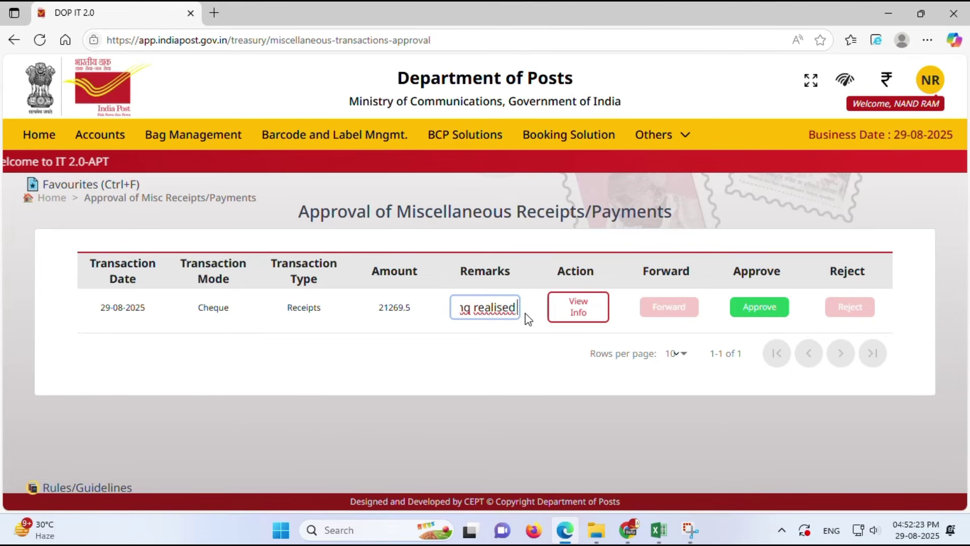
{"action": "key", "text": "BackSpace"}
{"action": "key", "text": "BackSpace"}
{"action": "key", "text": "BackSpace"}
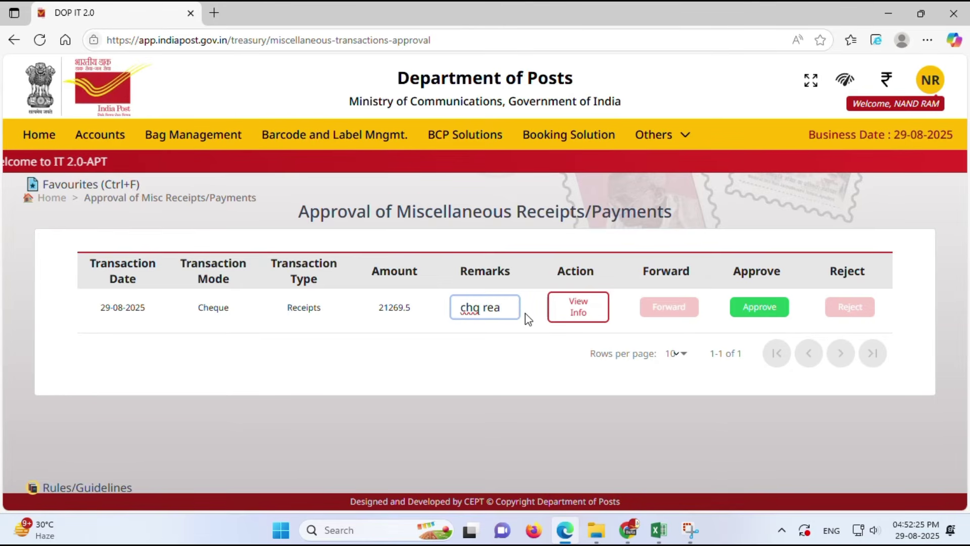
{"action": "key", "text": "BackSpace"}
{"action": "key", "text": "BackSpace"}
{"action": "key", "text": "BackSpace"}
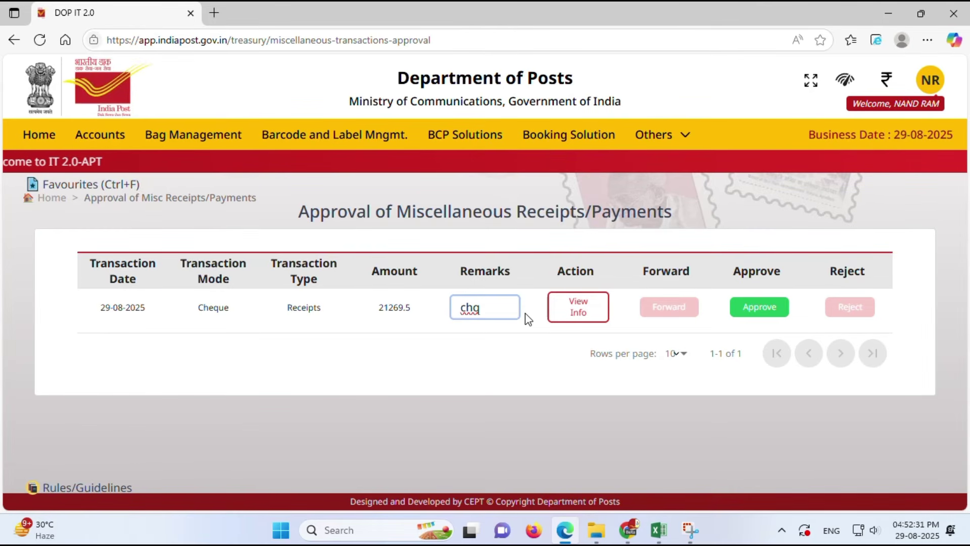
{"action": "key", "text": "BackSpace"}
{"action": "key", "text": "BackSpace"}
{"action": "key", "text": "BackSpace"}
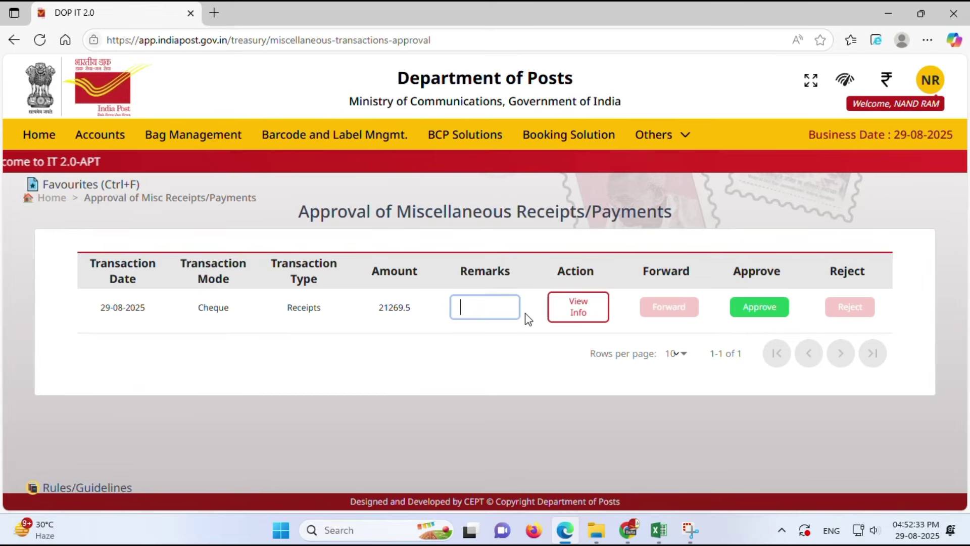
{"action": "type", "text": "done"}
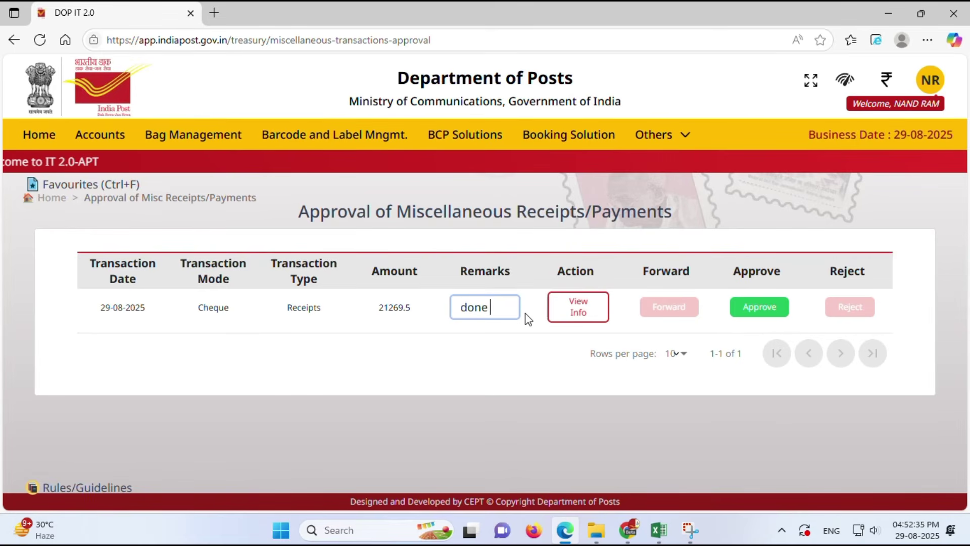
{"action": "key", "text": "BackSpace"}
{"action": "key", "text": "BackSpace"}
{"action": "key", "text": "BackSpace"}
{"action": "key", "text": "BackSpace"}
{"action": "type", "text": "approved"}
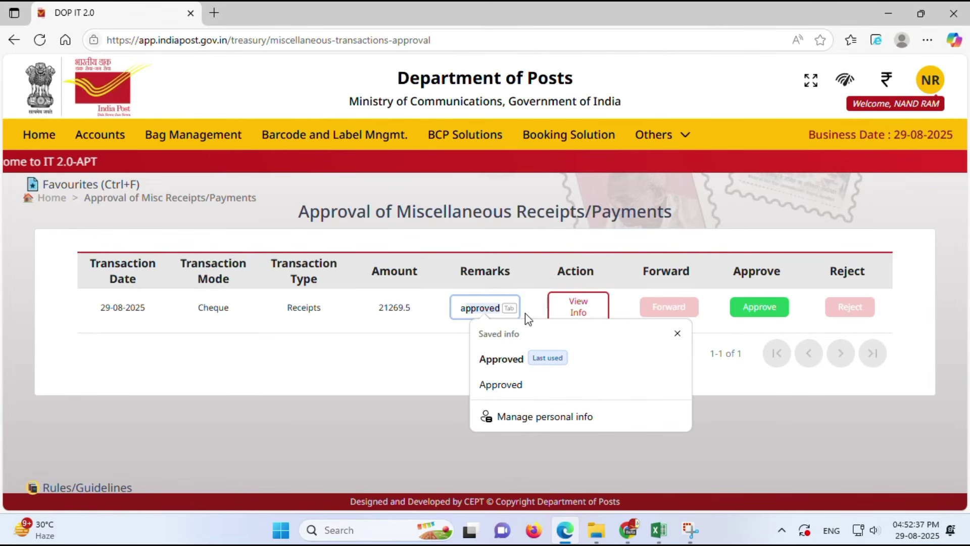
{"action": "left_click", "coordinate": [513, 359]}
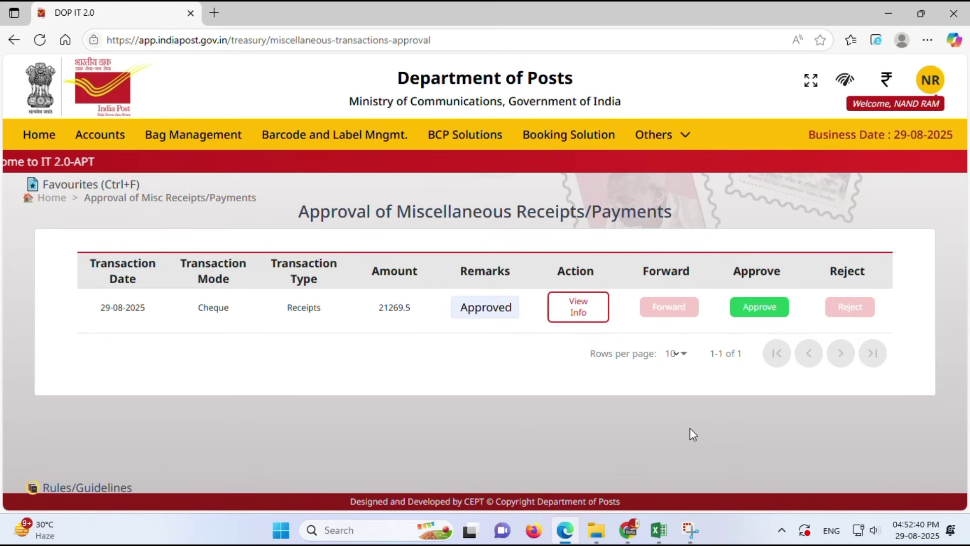
{"action": "left_click", "coordinate": [768, 310]}
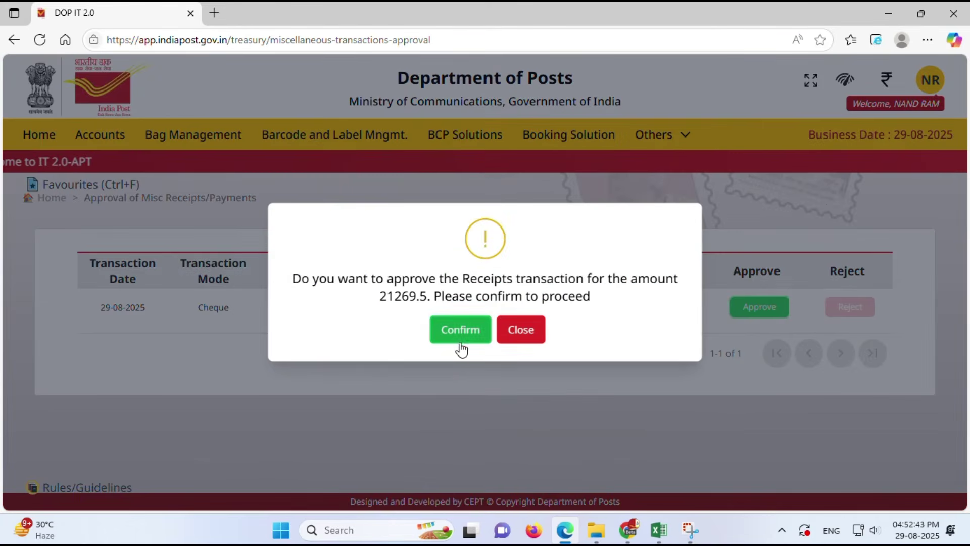
{"action": "left_click", "coordinate": [458, 332]}
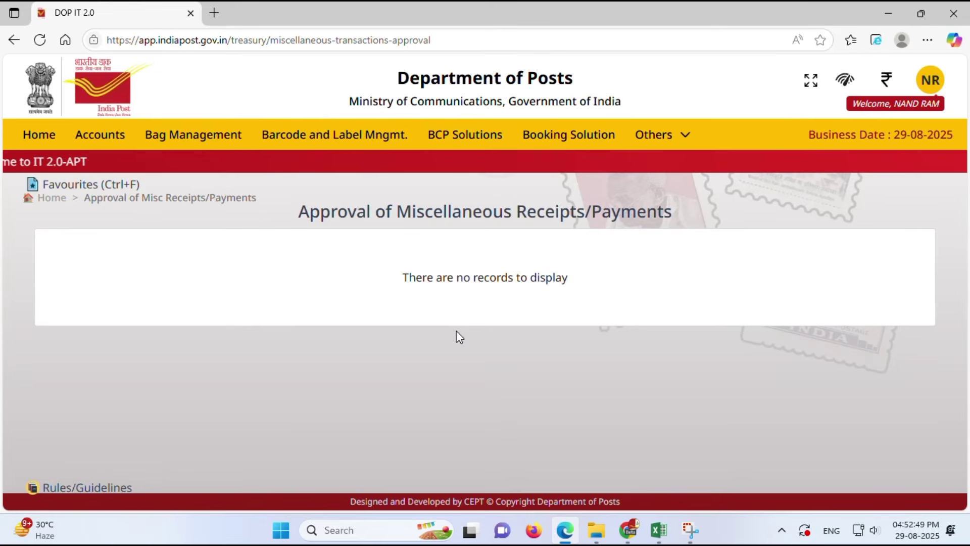
Step: Open the Treasury DTR Summary report page from Reports for business date 29-08-2025
{"action": "left_click", "coordinate": [49, 137]}
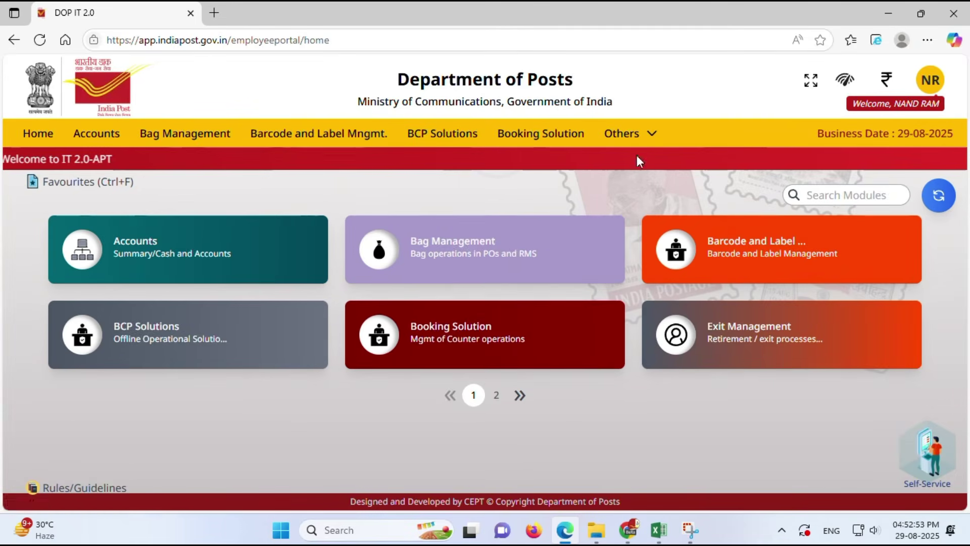
{"action": "left_click", "coordinate": [632, 133]}
{"action": "left_click", "coordinate": [538, 259]}
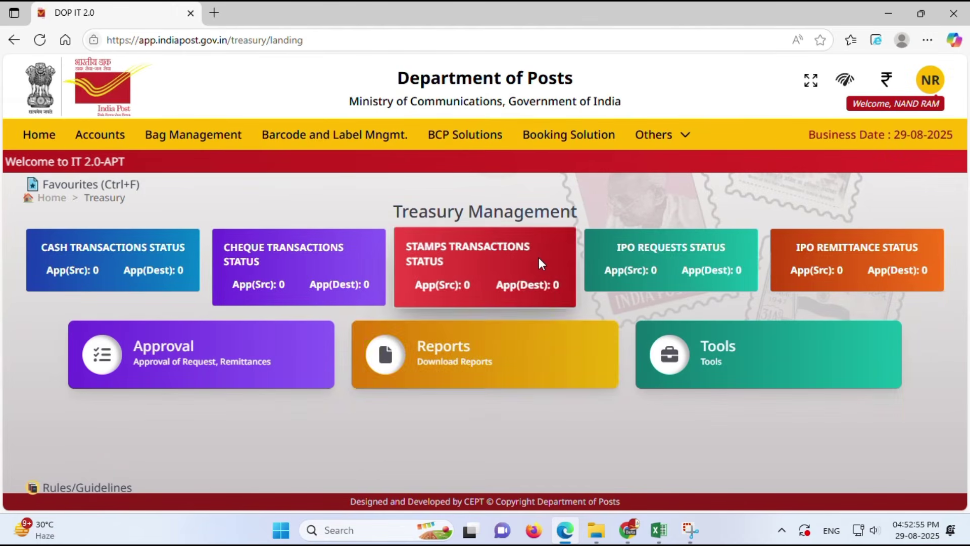
{"action": "left_click", "coordinate": [440, 348]}
{"action": "scroll", "coordinate": [834, 379], "scroll_direction": "down", "scroll_amount": 5}
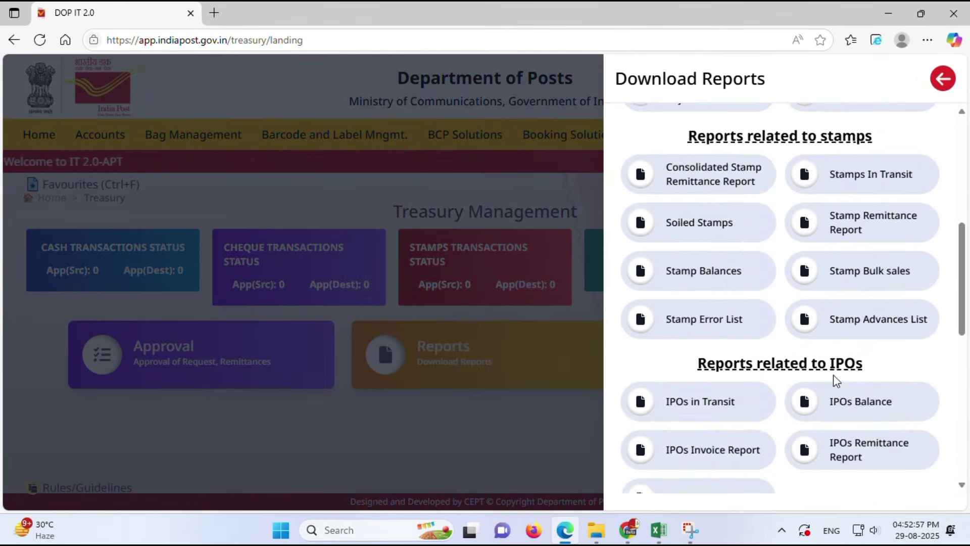
{"action": "scroll", "coordinate": [834, 379], "scroll_direction": "down", "scroll_amount": 5}
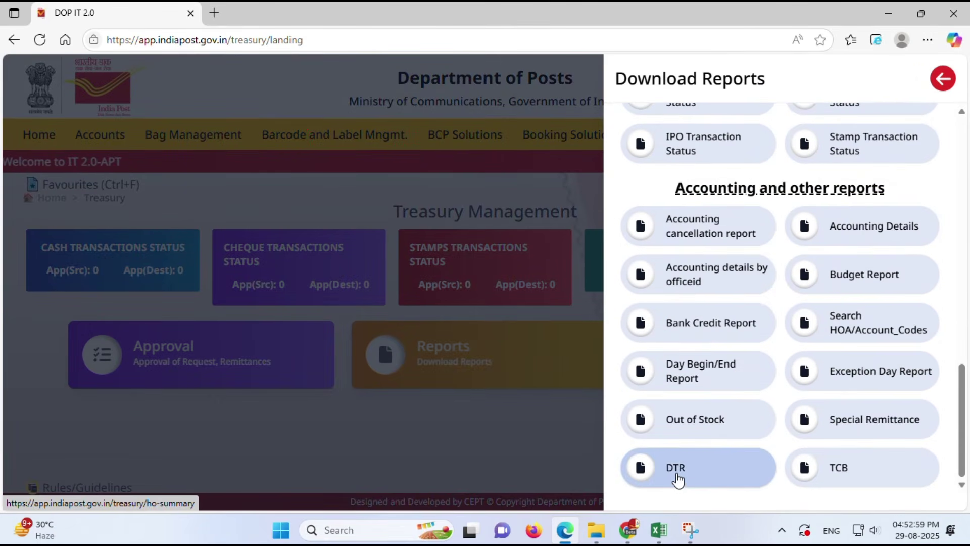
{"action": "left_click", "coordinate": [677, 470]}
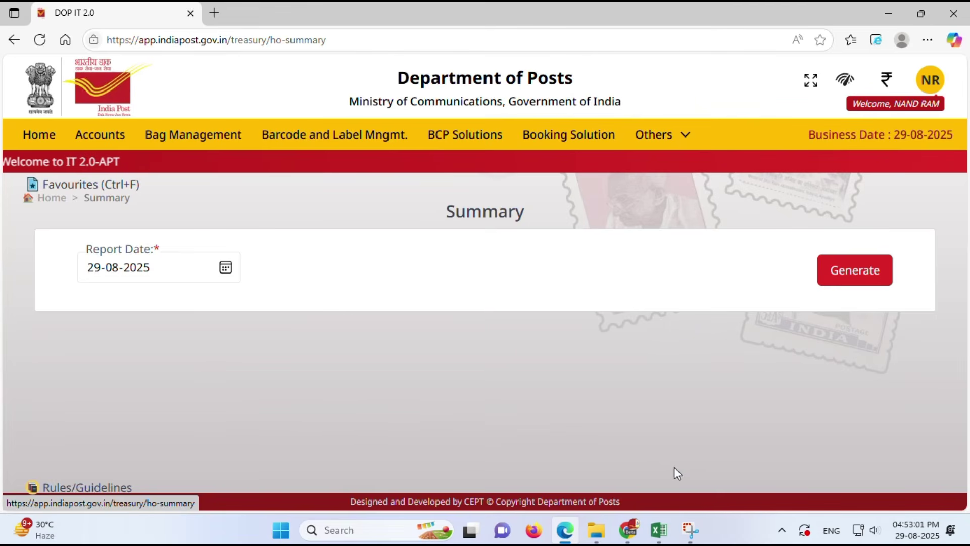
Step: Generate the HO summary report for 29-08-2025
{"action": "left_click", "coordinate": [853, 273]}
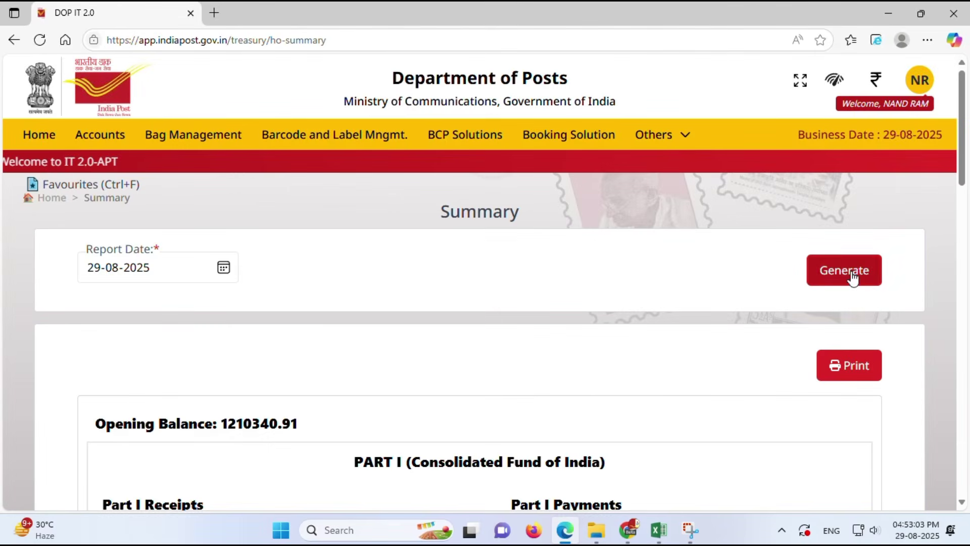
{"action": "scroll", "coordinate": [635, 341], "scroll_direction": "down", "scroll_amount": 5}
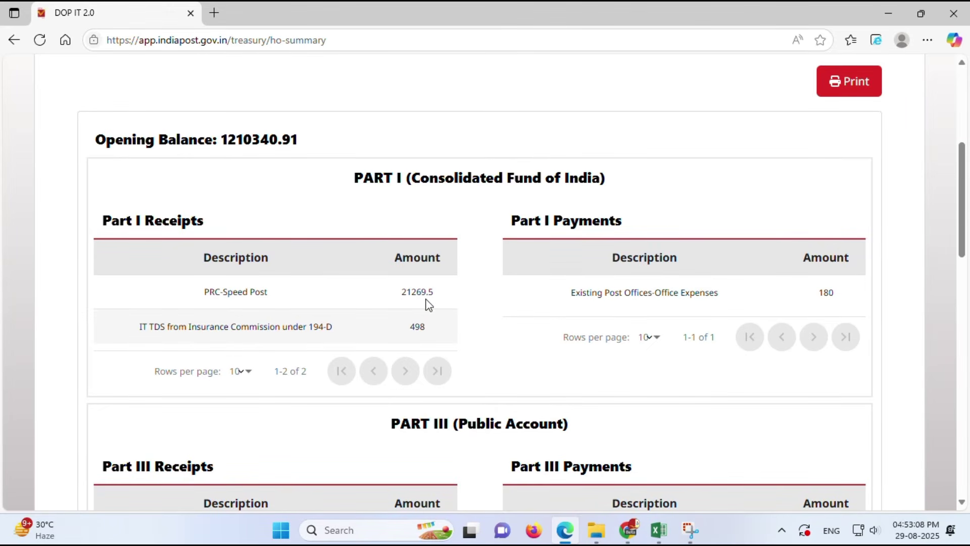
{"action": "scroll", "coordinate": [665, 325], "scroll_direction": "down", "scroll_amount": 3}
{"action": "scroll", "coordinate": [665, 321], "scroll_direction": "up", "scroll_amount": 2}
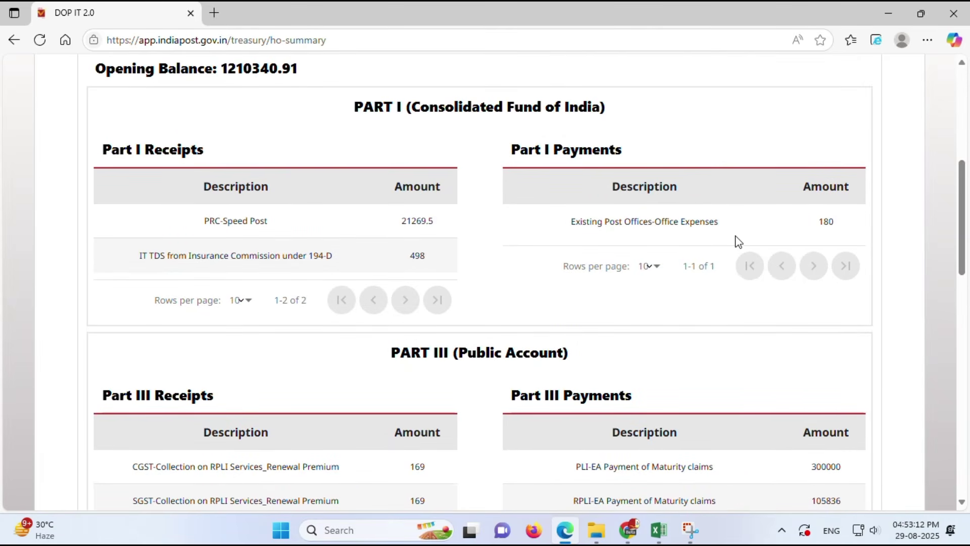
{"action": "scroll", "coordinate": [738, 242], "scroll_direction": "down", "scroll_amount": 5}
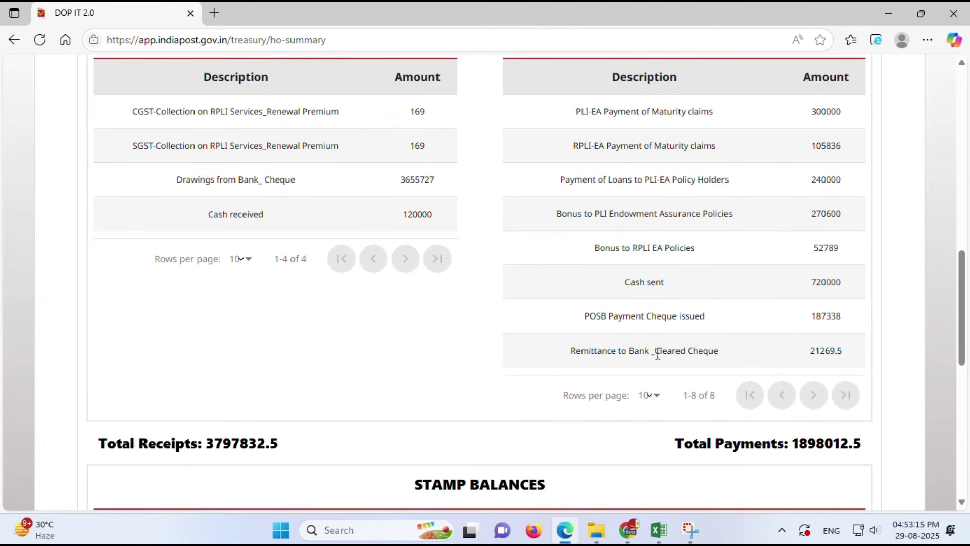
Step: Highlight the 21269.5 cleared-cheque remittance and PRC-Speed Post amounts to compare them
{"action": "left_click_drag", "start_coordinate": [643, 353], "coordinate": [719, 352]}
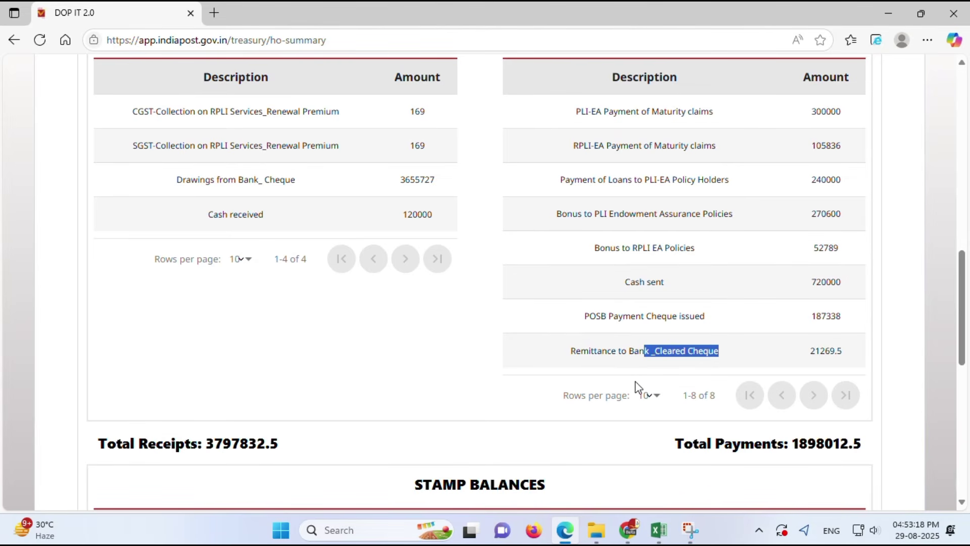
{"action": "scroll", "coordinate": [636, 381], "scroll_direction": "up", "scroll_amount": 4}
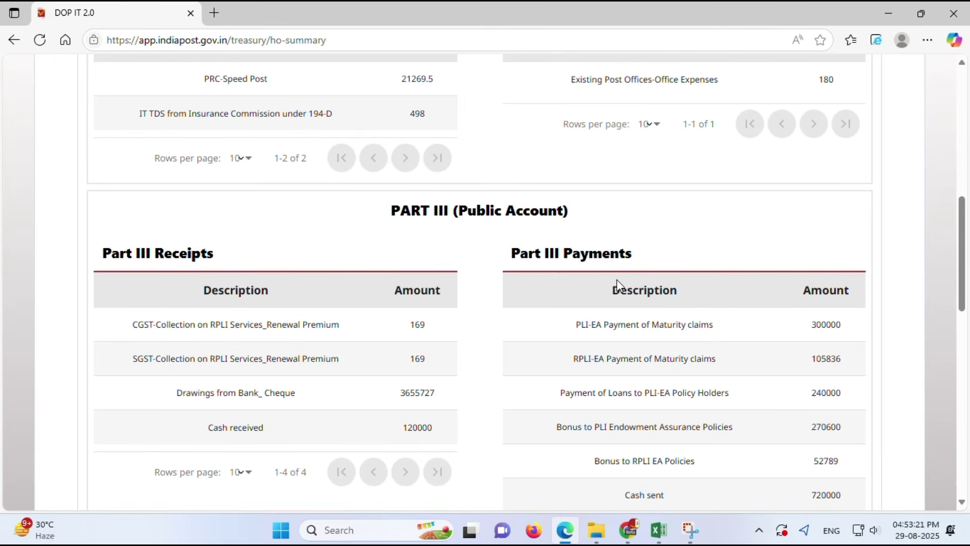
{"action": "scroll", "coordinate": [505, 252], "scroll_direction": "up", "scroll_amount": 4}
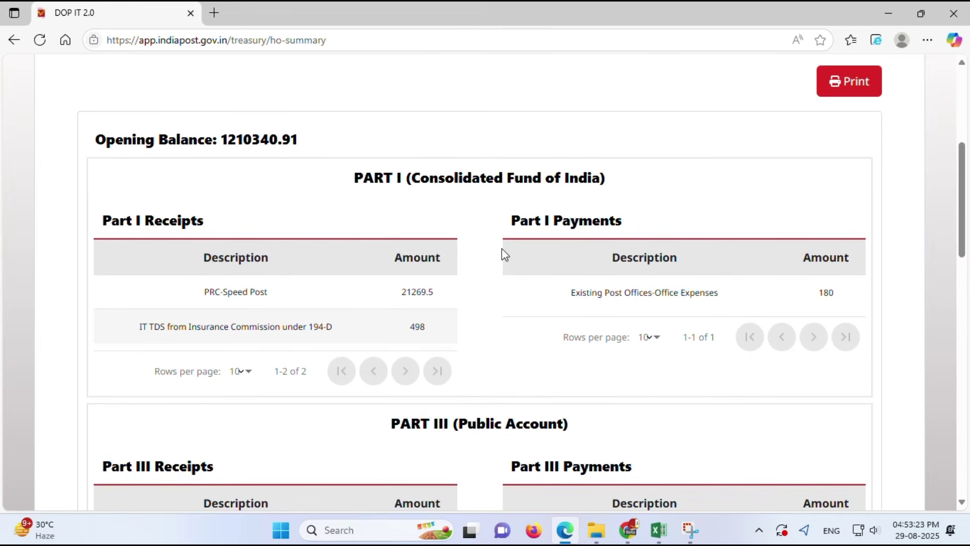
{"action": "left_click_drag", "start_coordinate": [396, 289], "coordinate": [472, 292]}
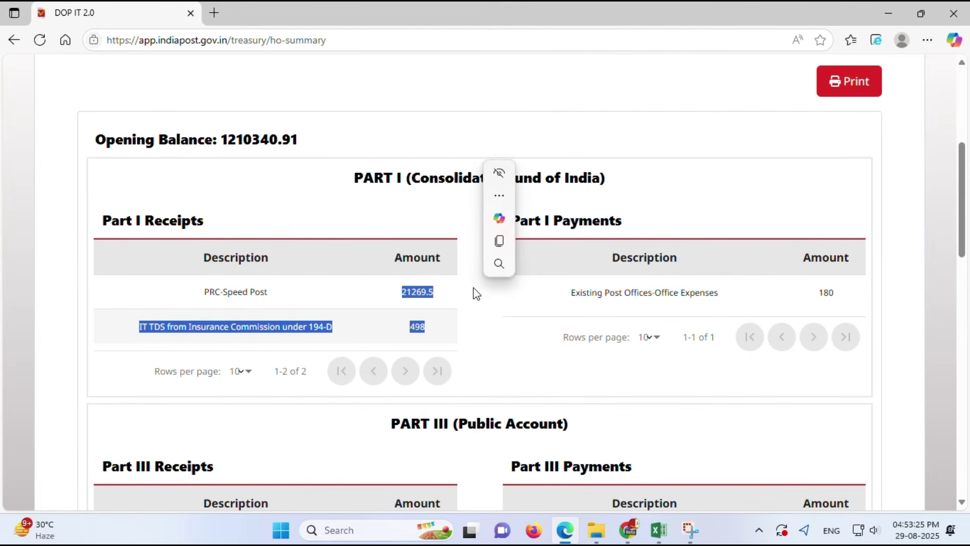
{"action": "left_click", "coordinate": [476, 293]}
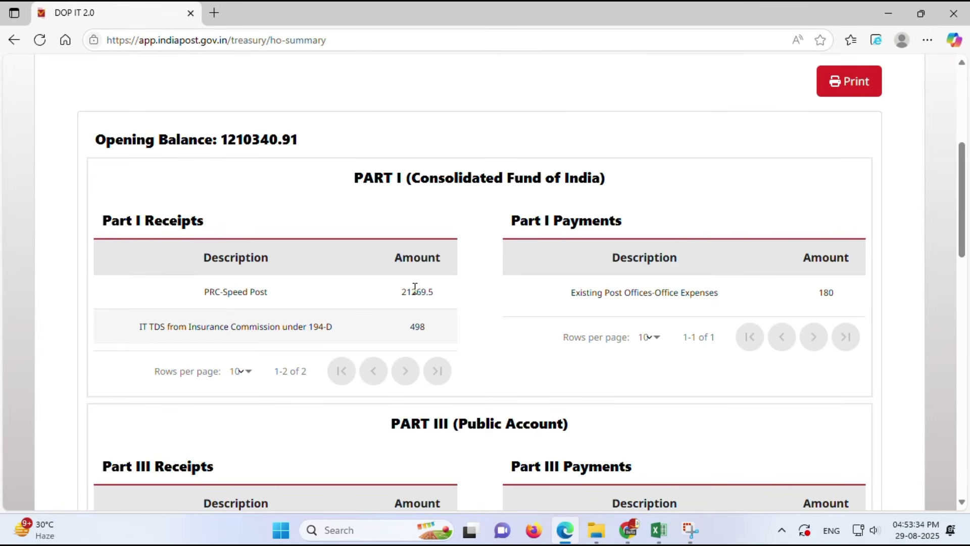
{"action": "scroll", "coordinate": [415, 287], "scroll_direction": "down", "scroll_amount": 4}
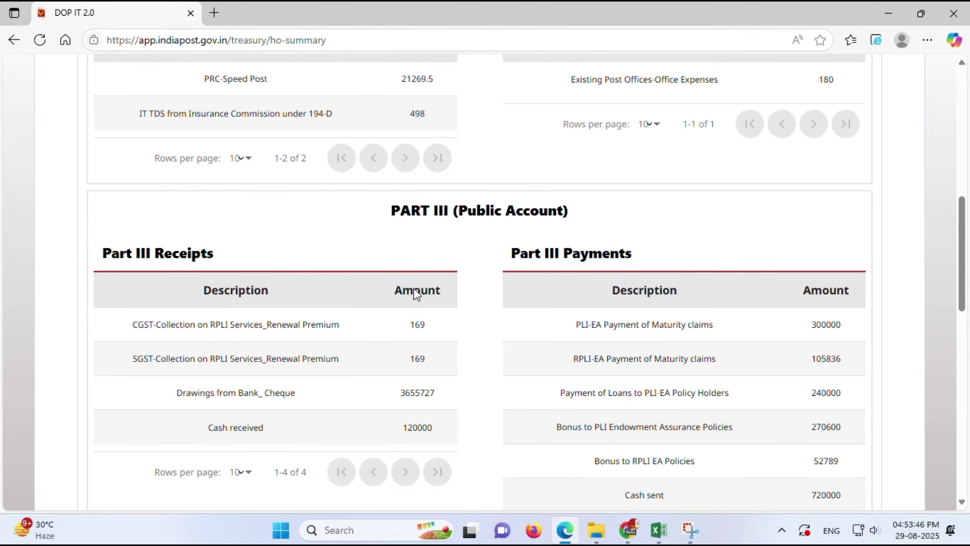
{"action": "scroll", "coordinate": [415, 294], "scroll_direction": "down", "scroll_amount": 4}
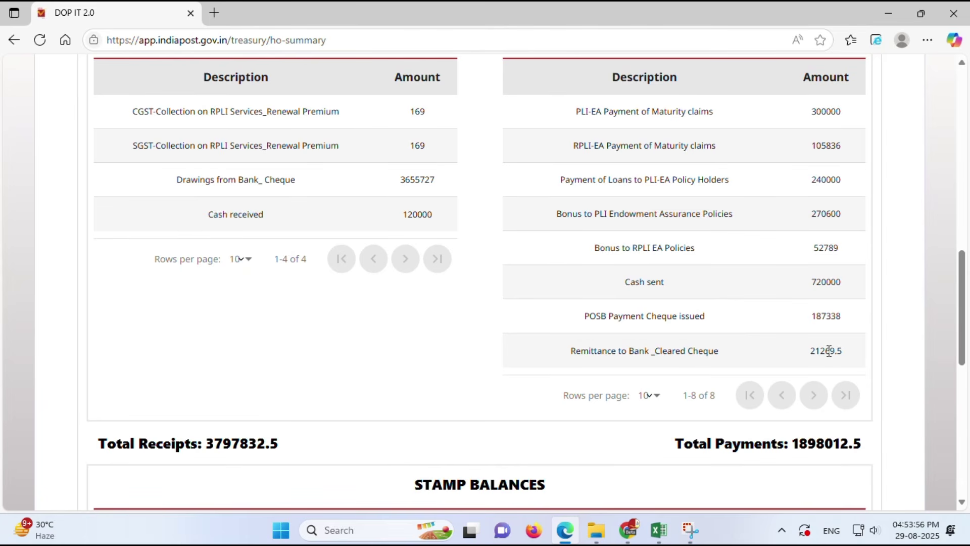
Step: Highlight the 21269.5 Remittance to Bank and PRC-Speed Post amounts again
{"action": "scroll", "coordinate": [802, 234], "scroll_direction": "down", "scroll_amount": 5}
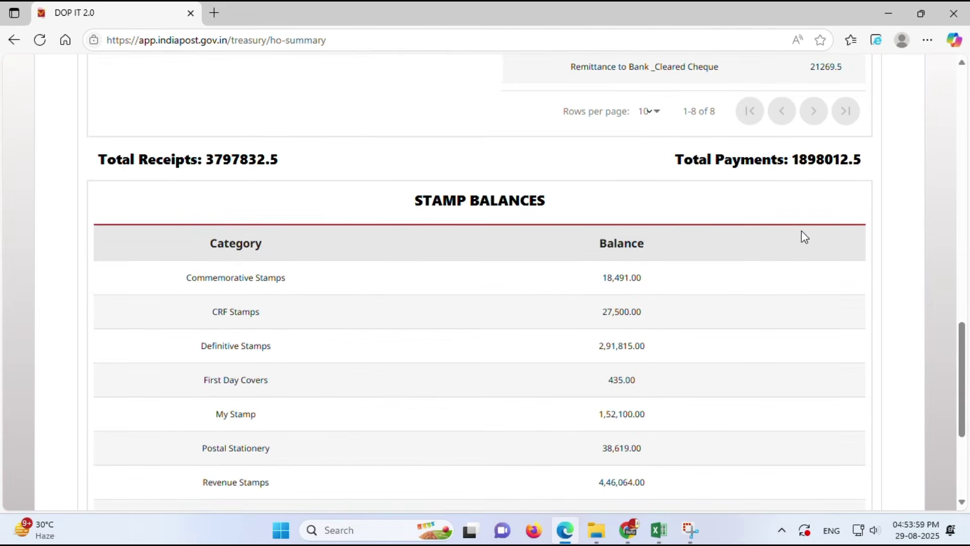
{"action": "scroll", "coordinate": [797, 229], "scroll_direction": "up", "scroll_amount": 3}
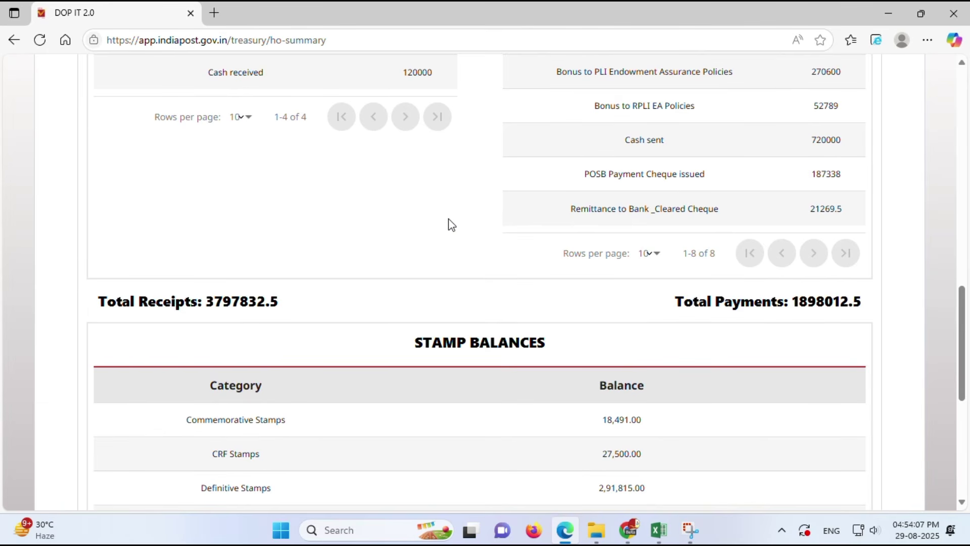
{"action": "scroll", "coordinate": [444, 220], "scroll_direction": "up", "scroll_amount": 2}
{"action": "scroll", "coordinate": [536, 253], "scroll_direction": "down", "scroll_amount": 1}
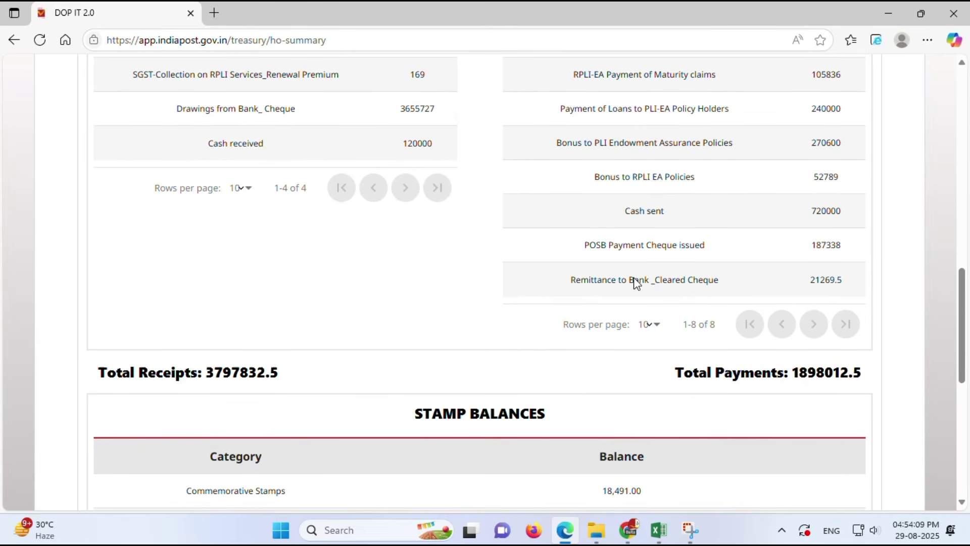
{"action": "left_click_drag", "start_coordinate": [808, 279], "coordinate": [853, 277]}
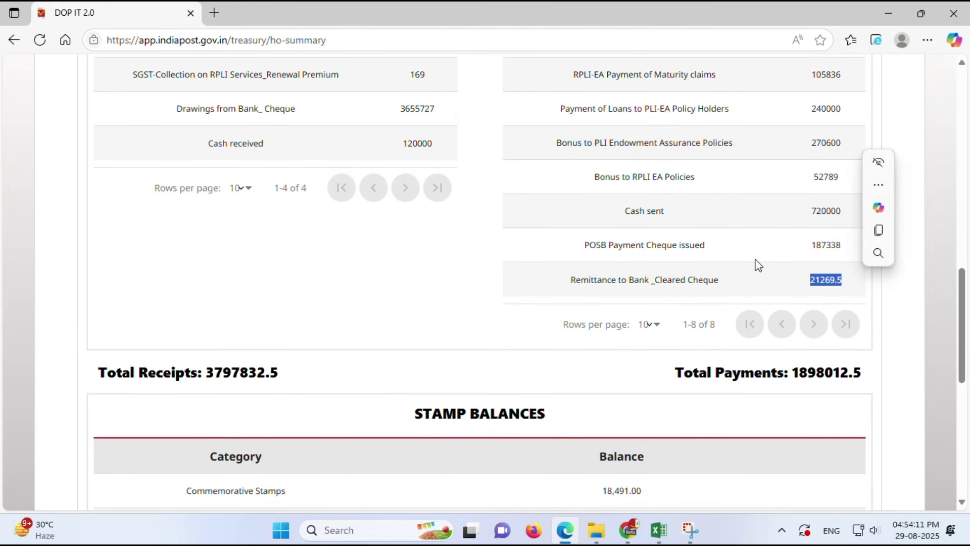
{"action": "scroll", "coordinate": [403, 201], "scroll_direction": "up", "scroll_amount": 6}
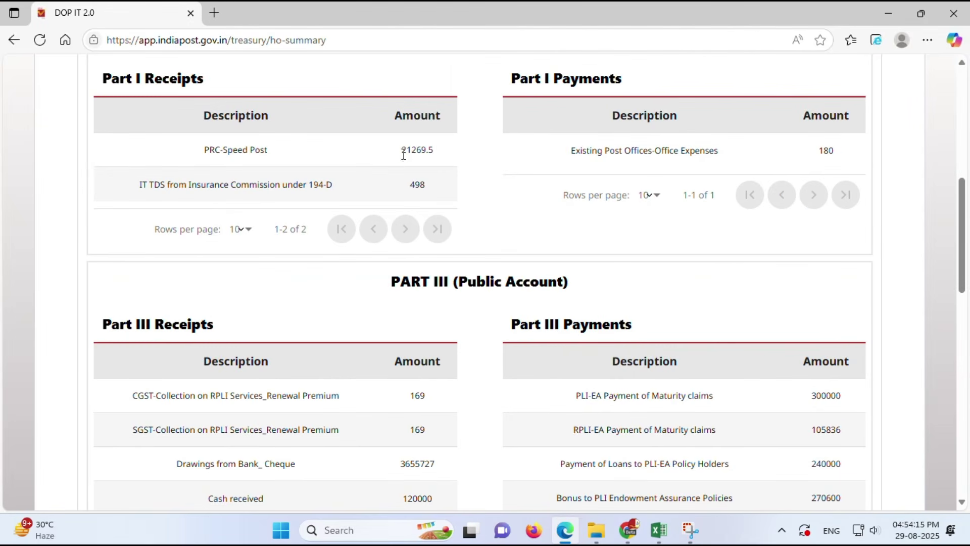
{"action": "left_click_drag", "start_coordinate": [402, 150], "coordinate": [454, 154]}
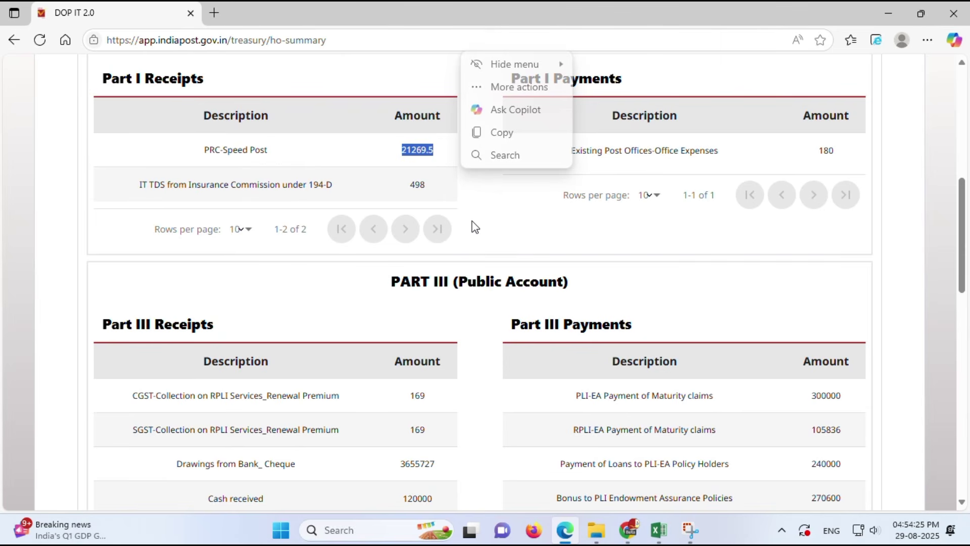
Step: Return to the employee portal home page
{"action": "scroll", "coordinate": [122, 103], "scroll_direction": "up", "scroll_amount": 5}
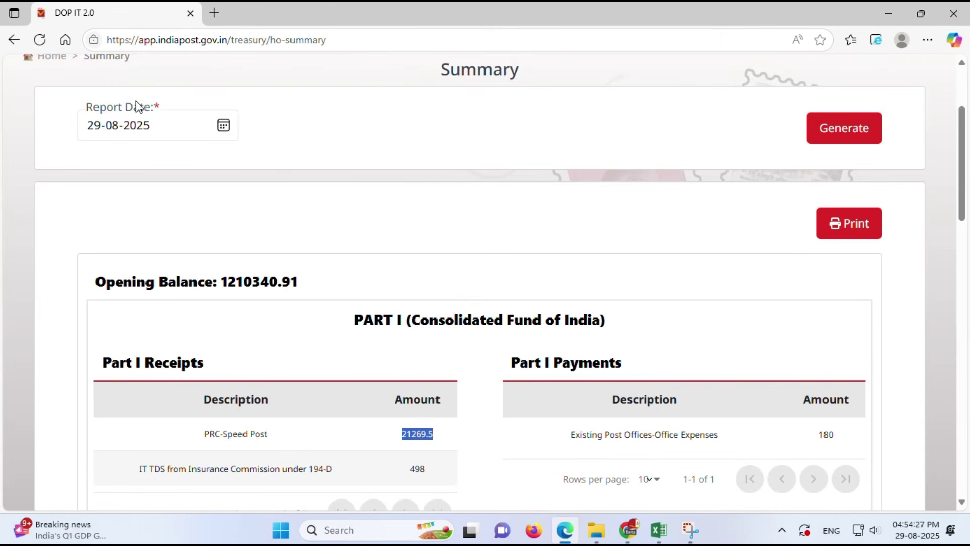
{"action": "scroll", "coordinate": [132, 96], "scroll_direction": "up", "scroll_amount": 3}
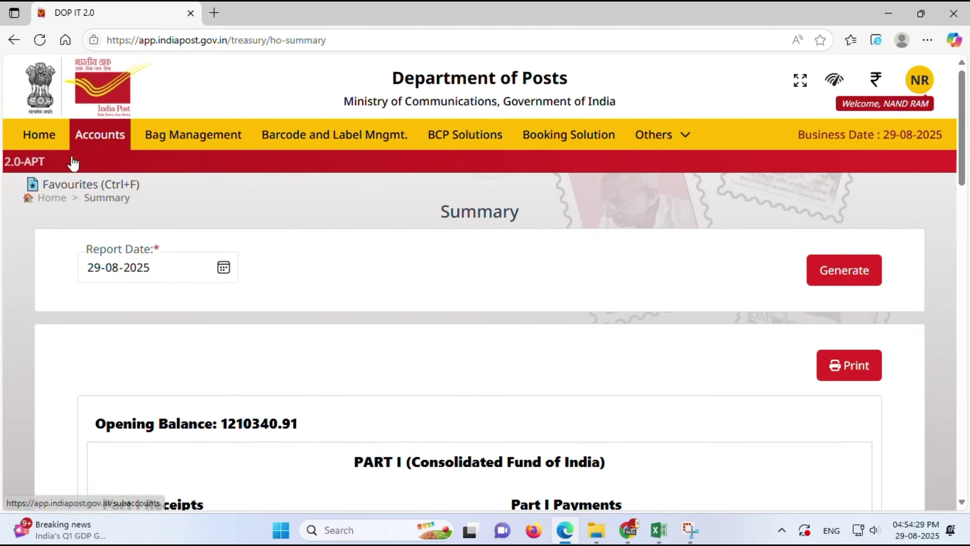
{"action": "left_click", "coordinate": [38, 138]}
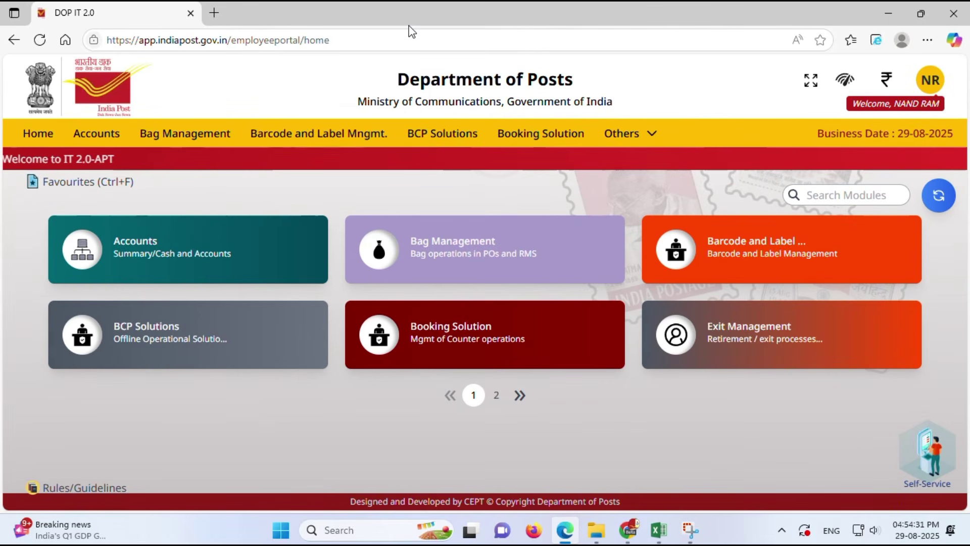